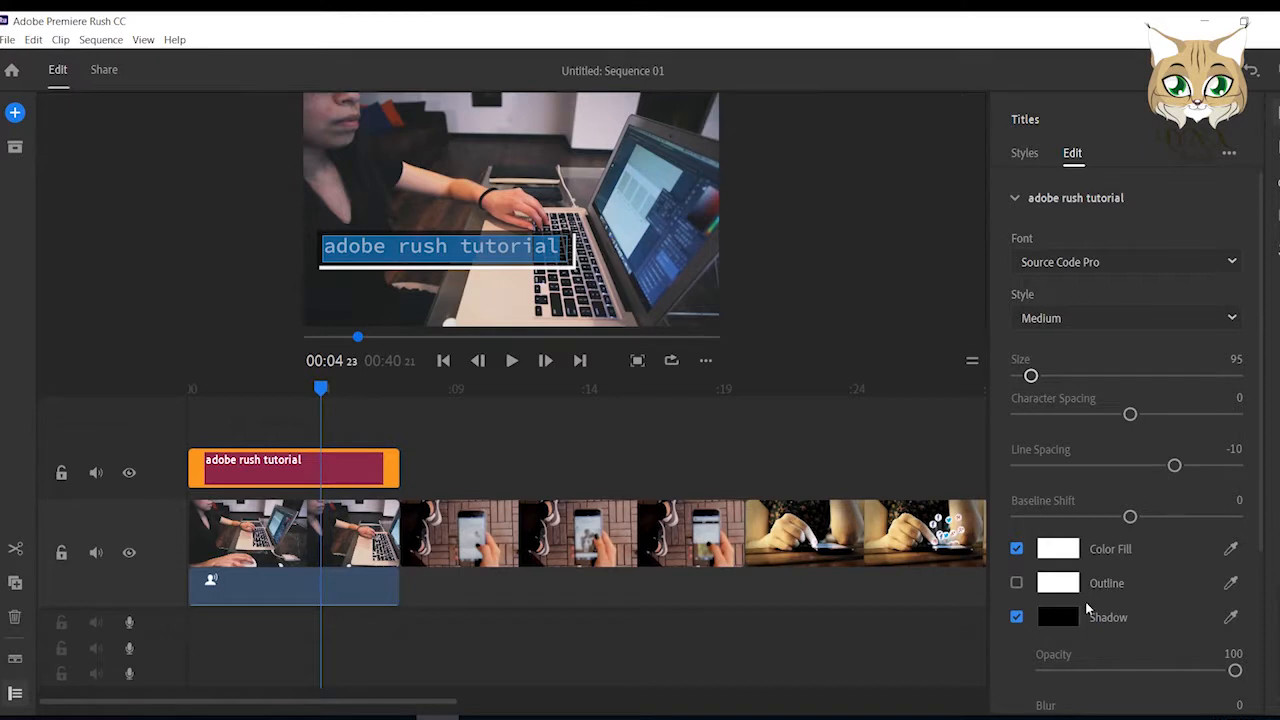
Change the fill colour of the "adobe rush tutorial" title text to red FB1515.
{"action": "left_click", "coordinate": [1073, 552]}
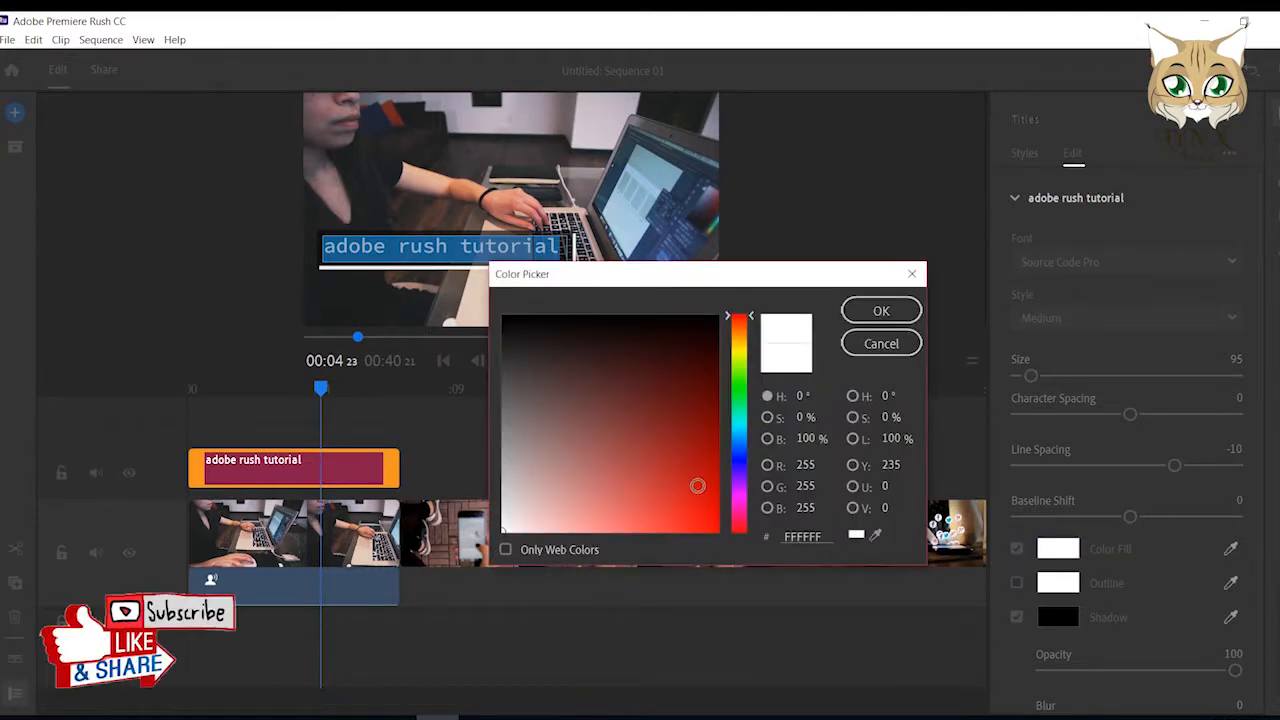
{"action": "left_click_drag", "start_coordinate": [694, 490], "coordinate": [699, 527]}
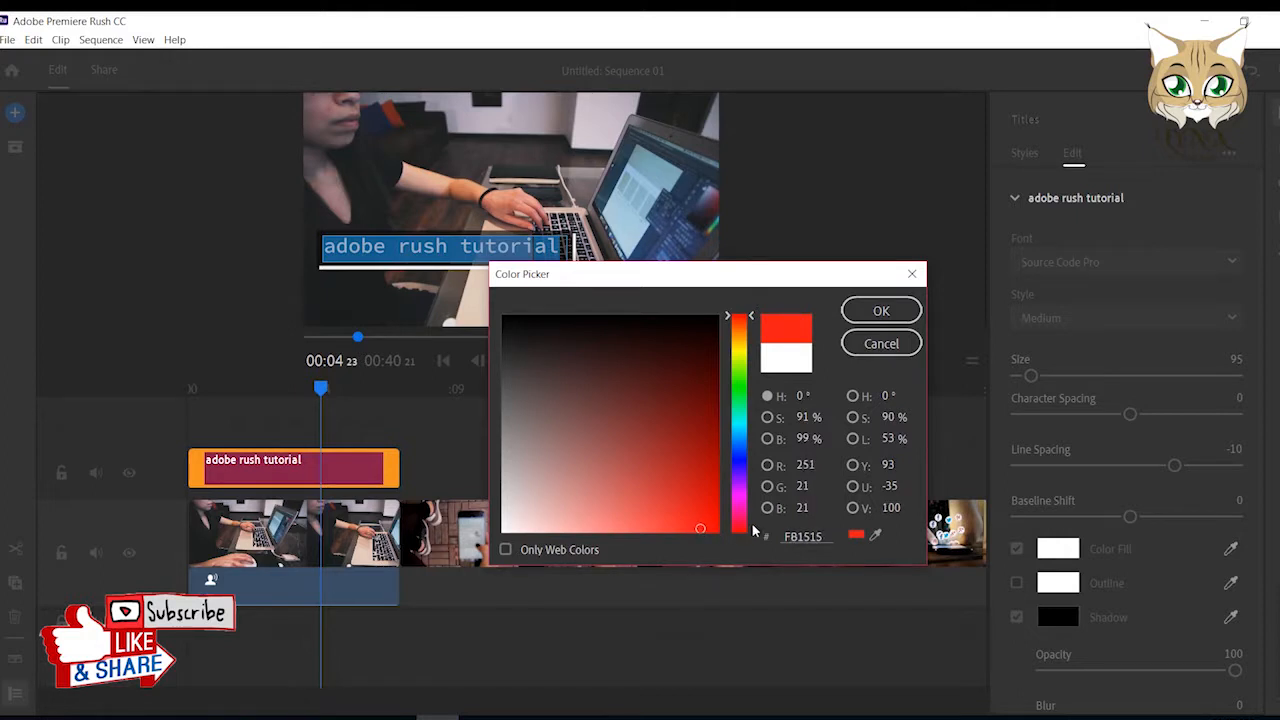
{"action": "left_click", "coordinate": [881, 313]}
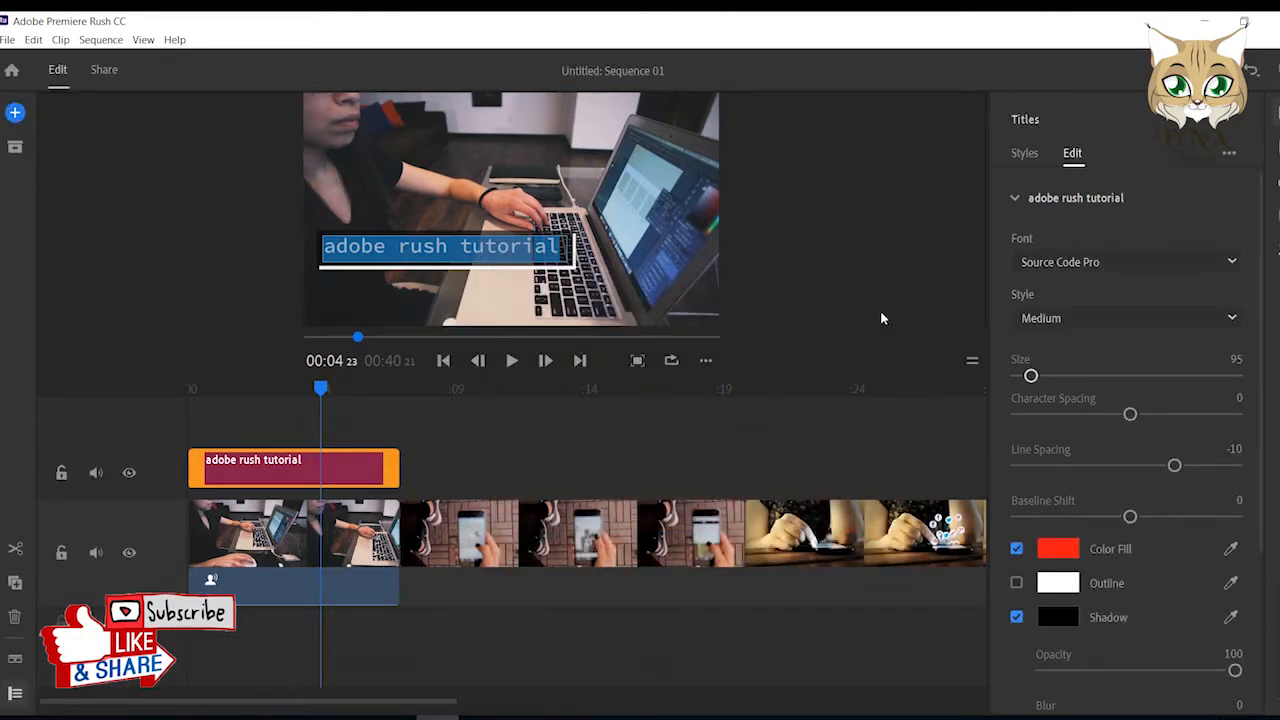
Give the "adobe rush tutorial" text a grey outline with a size of 9.
{"action": "left_click", "coordinate": [1058, 583]}
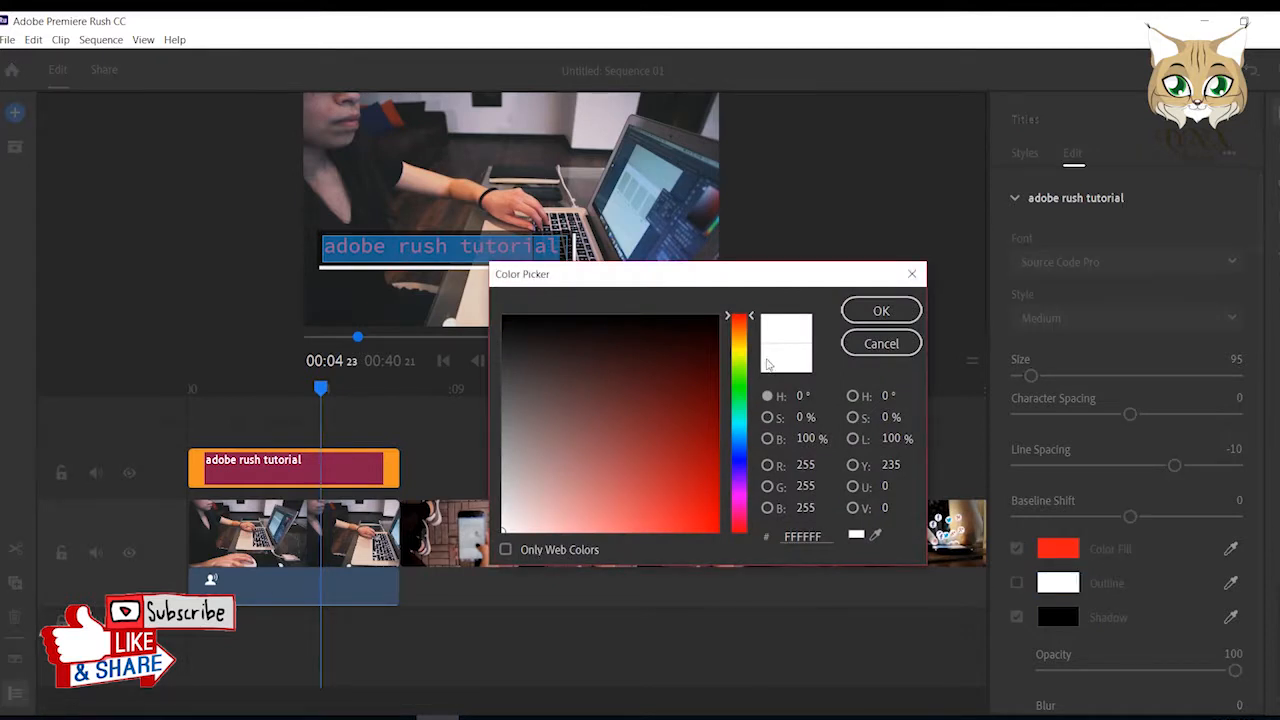
{"action": "left_click", "coordinate": [881, 311]}
{"action": "left_click_drag", "start_coordinate": [1054, 637], "coordinate": [1059, 637]}
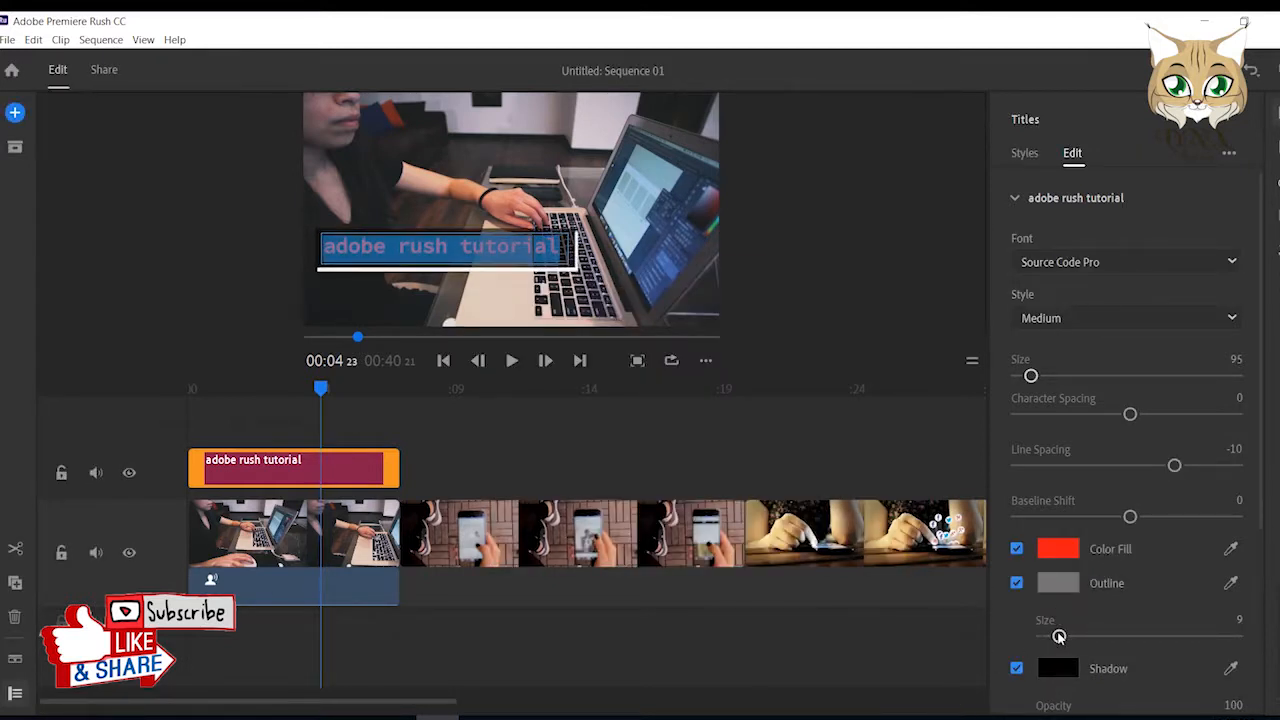
Set the shadow distance of the "adobe rush tutorial" text to 0.
{"action": "scroll", "coordinate": [1058, 620], "scroll_direction": "down", "scroll_amount": 2}
{"action": "scroll", "coordinate": [1043, 688], "scroll_direction": "down", "scroll_amount": 3}
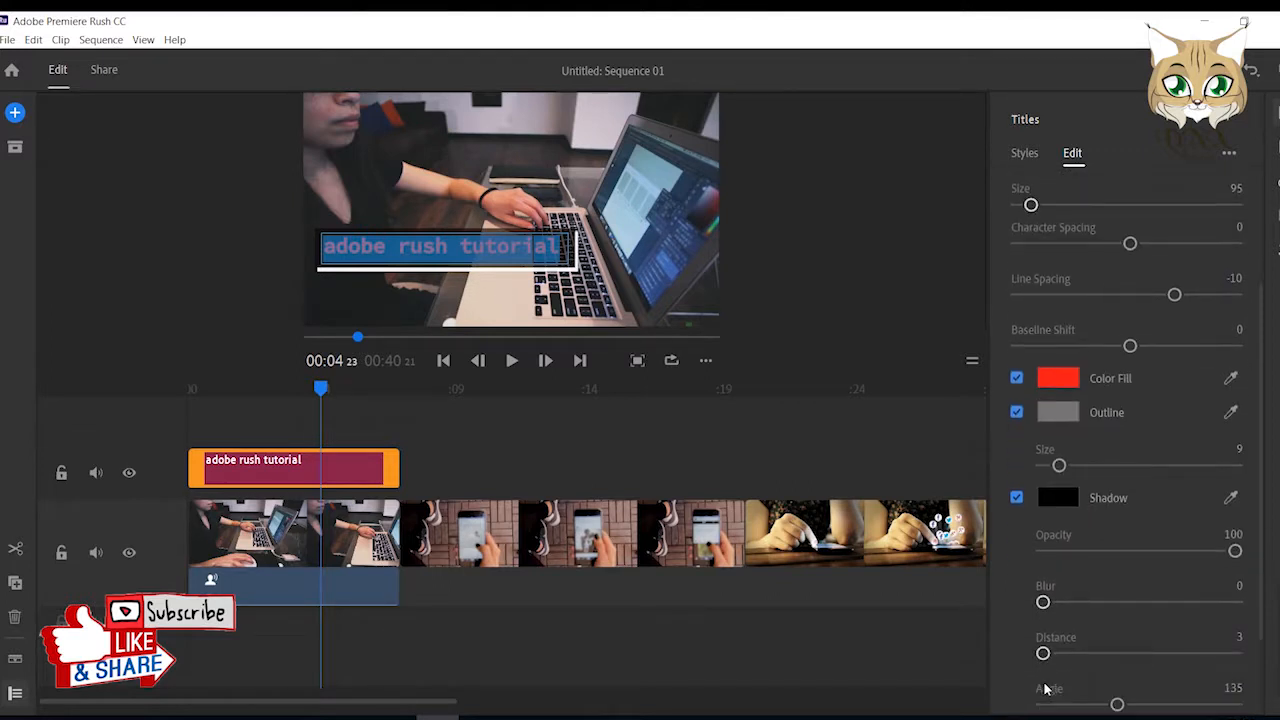
{"action": "mouse_move", "coordinate": [1043, 587]}
{"action": "left_mouse_down"}
{"action": "mouse_move", "coordinate": [1078, 592]}
{"action": "mouse_move", "coordinate": [1033, 585]}
{"action": "left_mouse_up"}
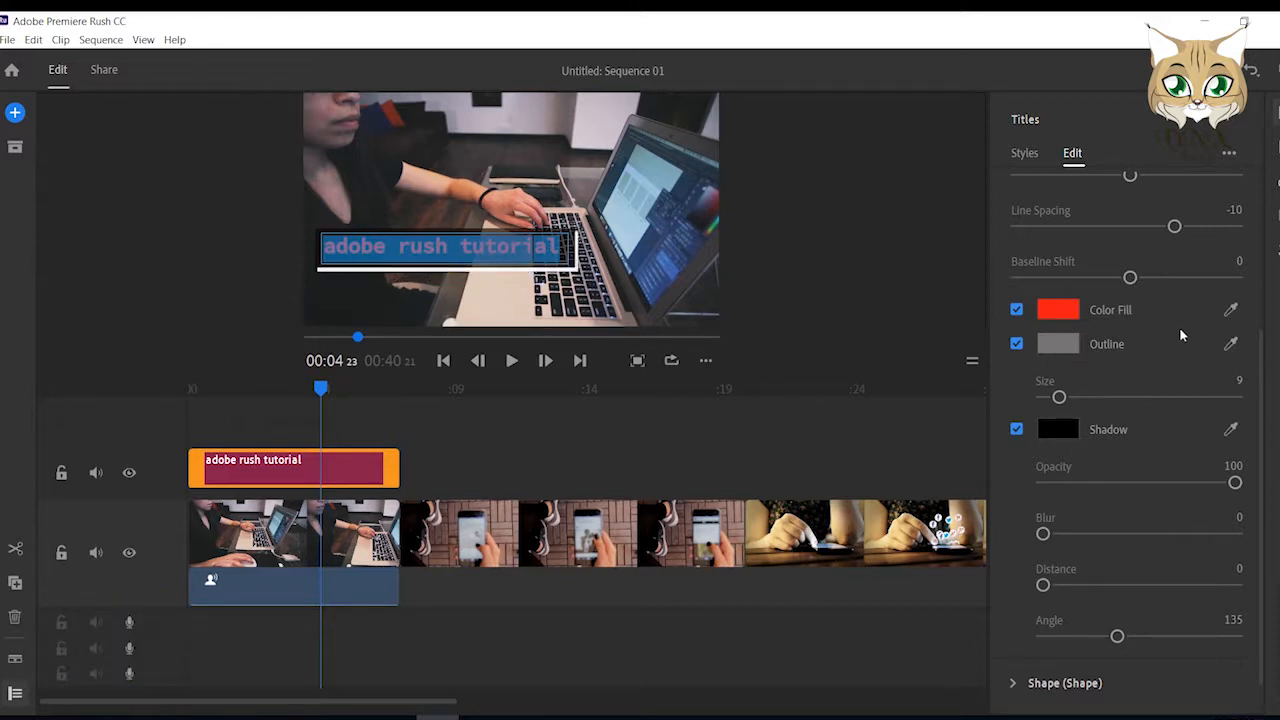
{"action": "scroll", "coordinate": [1160, 337], "scroll_direction": "up", "scroll_amount": 1}
{"action": "scroll", "coordinate": [1144, 494], "scroll_direction": "down", "scroll_amount": 3}
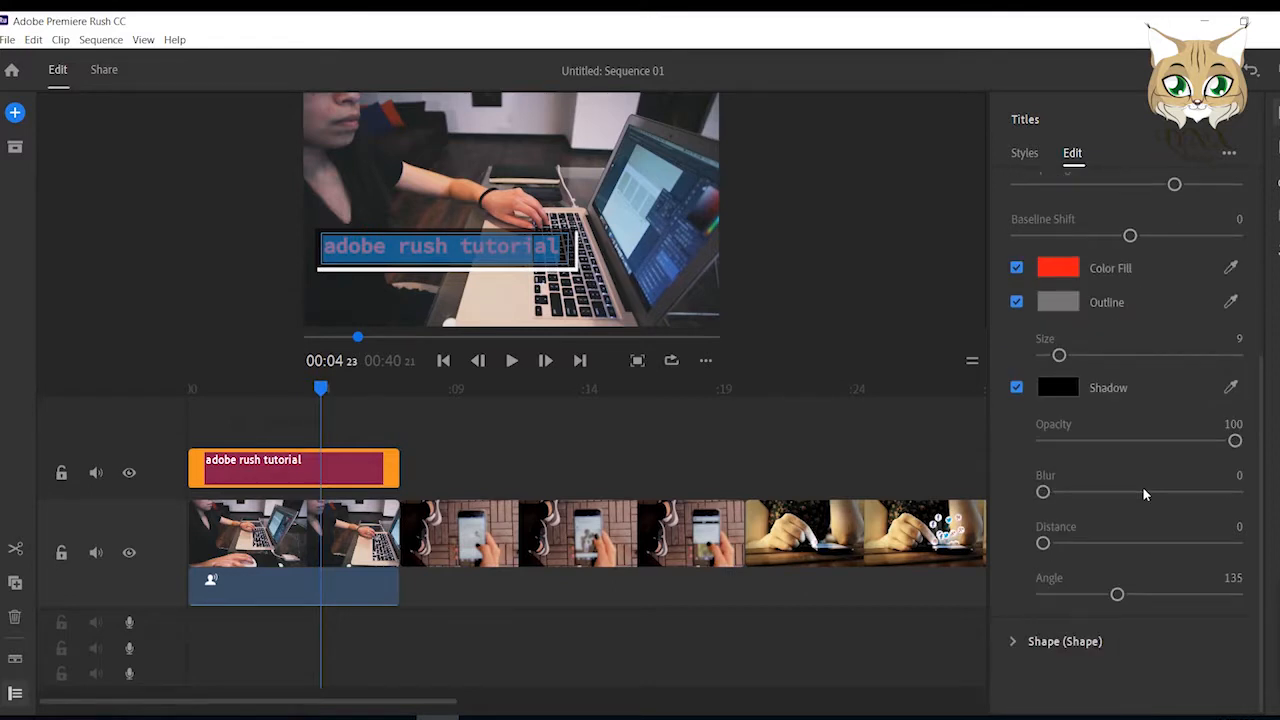
Give the title's background shape a white outline of size 9 and set its shadow to opacity 35 and angle 138.
{"action": "left_click", "coordinate": [1084, 641]}
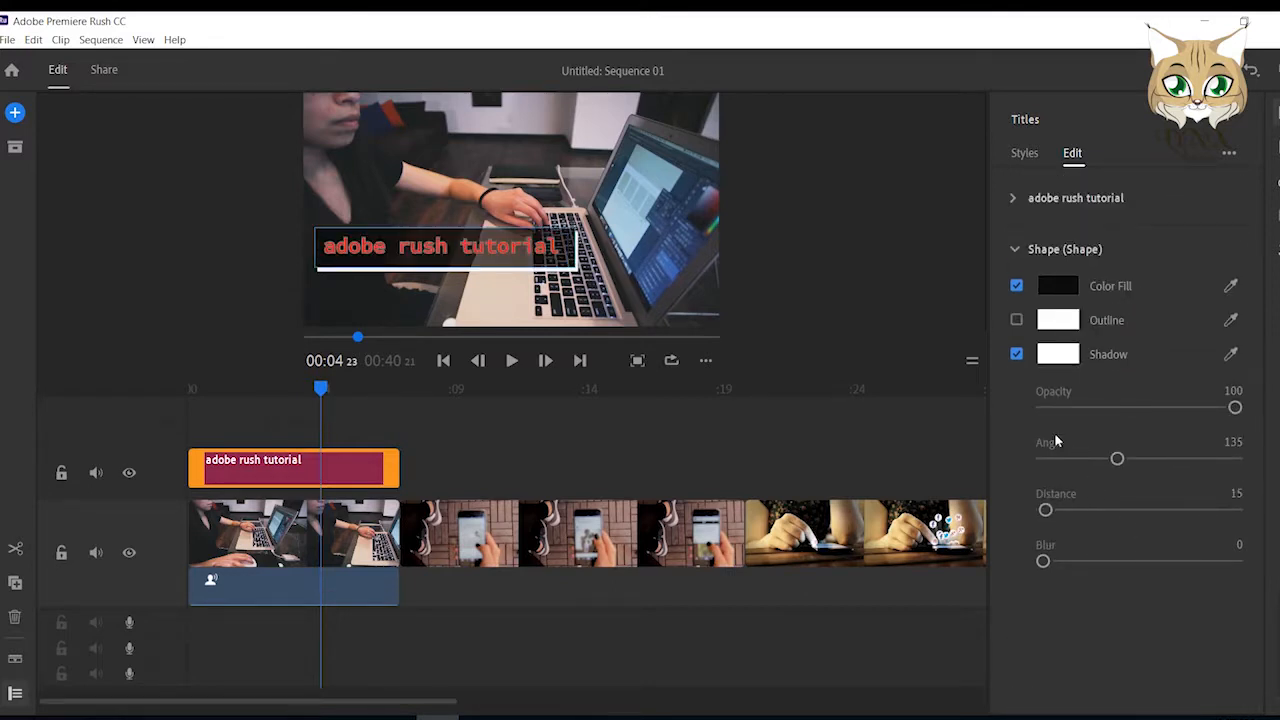
{"action": "left_click", "coordinate": [1017, 321]}
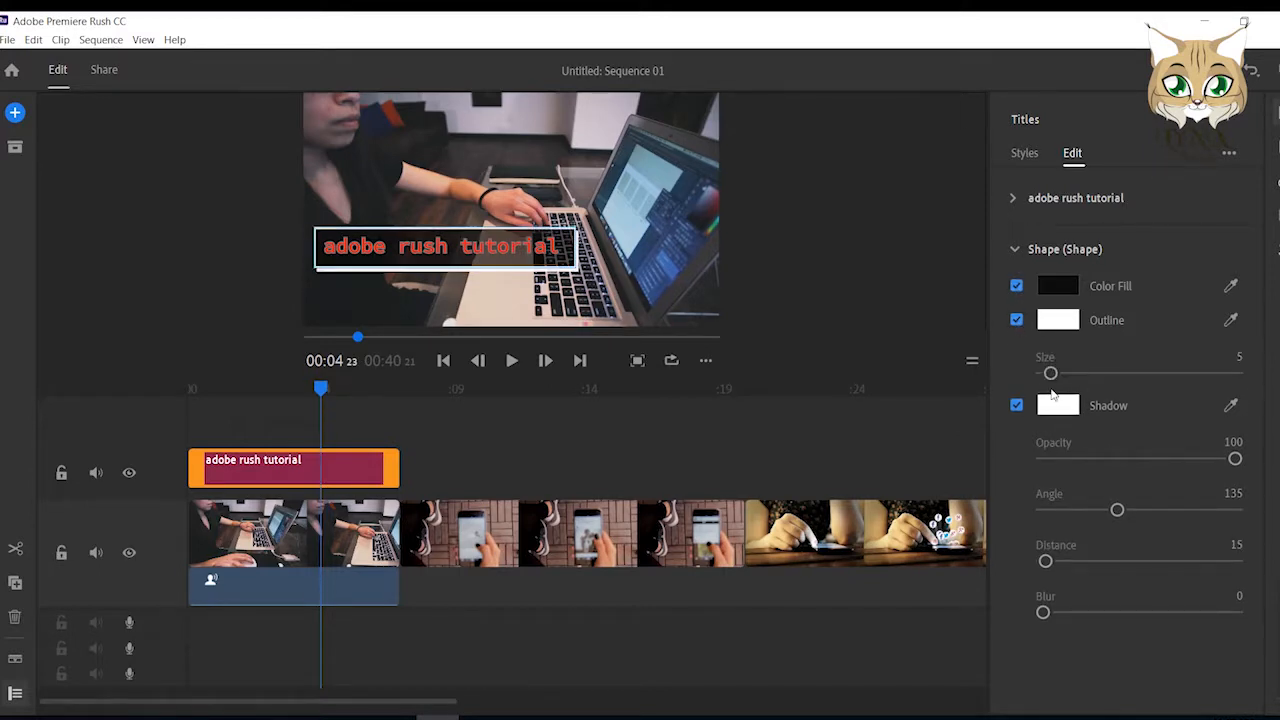
{"action": "left_click_drag", "start_coordinate": [1050, 373], "coordinate": [1044, 373]}
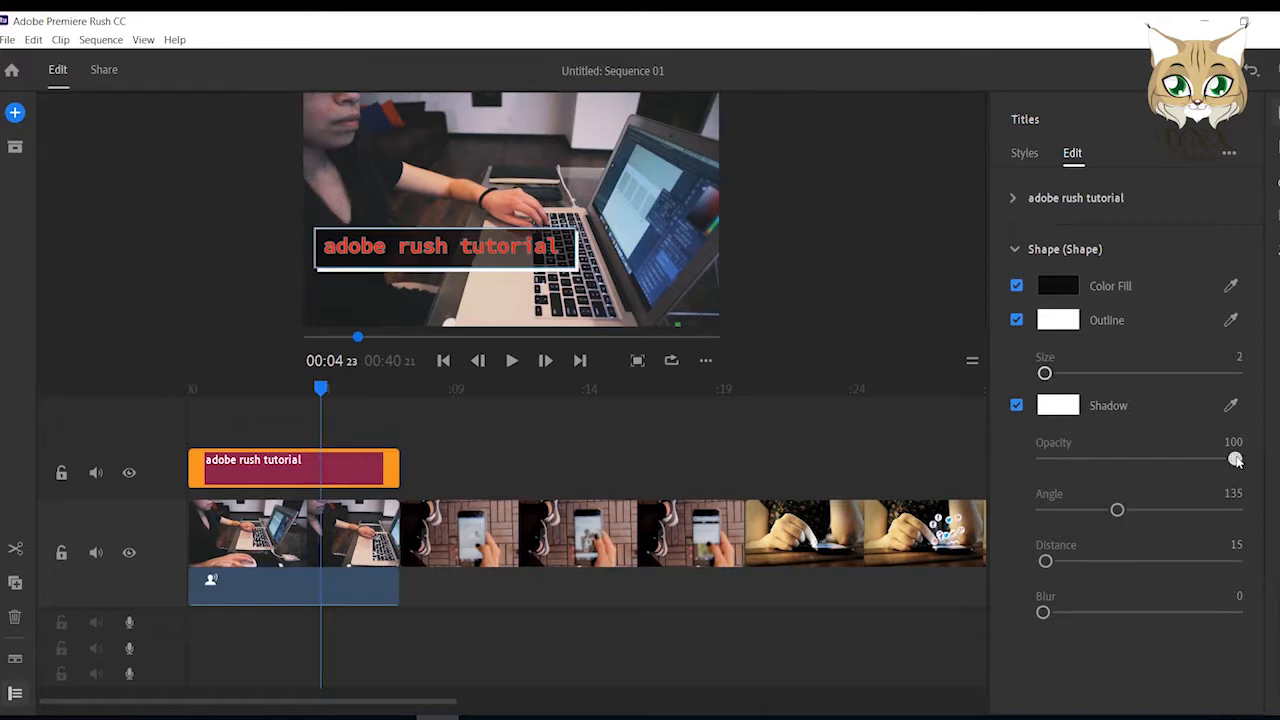
{"action": "left_click_drag", "start_coordinate": [1236, 459], "coordinate": [1110, 459]}
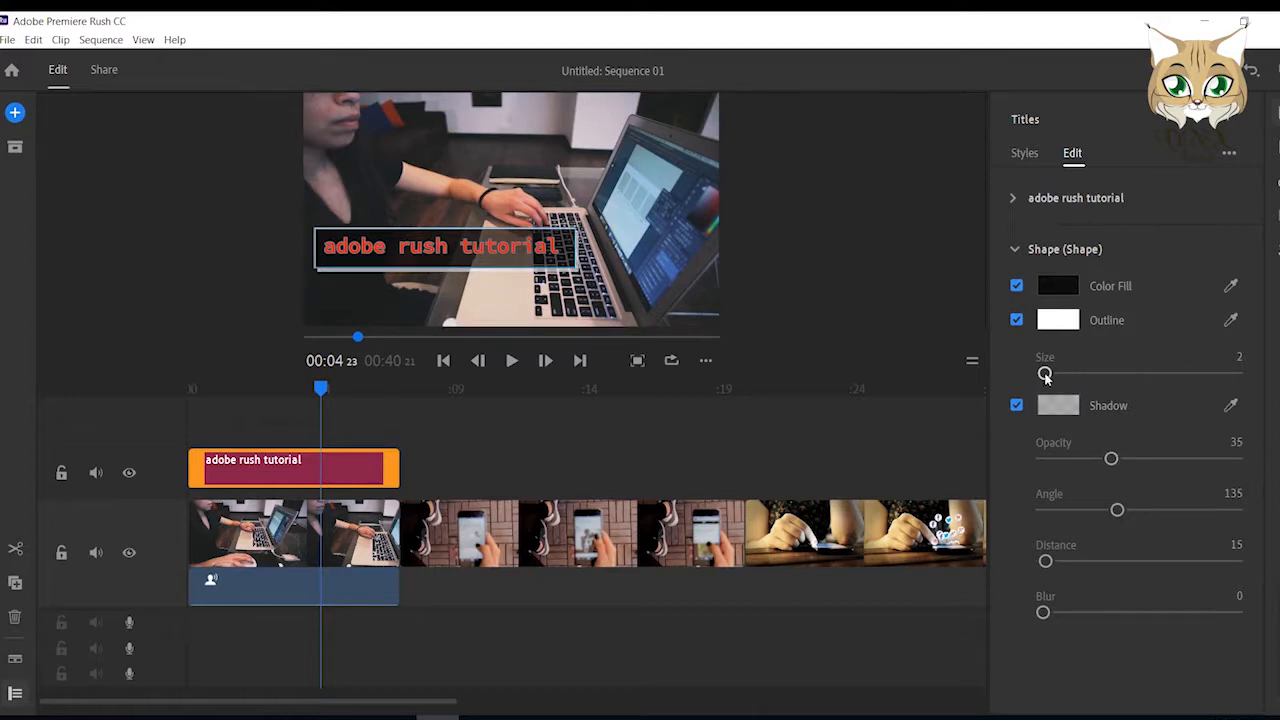
{"action": "mouse_move", "coordinate": [1044, 373]}
{"action": "left_mouse_down"}
{"action": "mouse_move", "coordinate": [1086, 373]}
{"action": "mouse_move", "coordinate": [1059, 373]}
{"action": "left_mouse_up"}
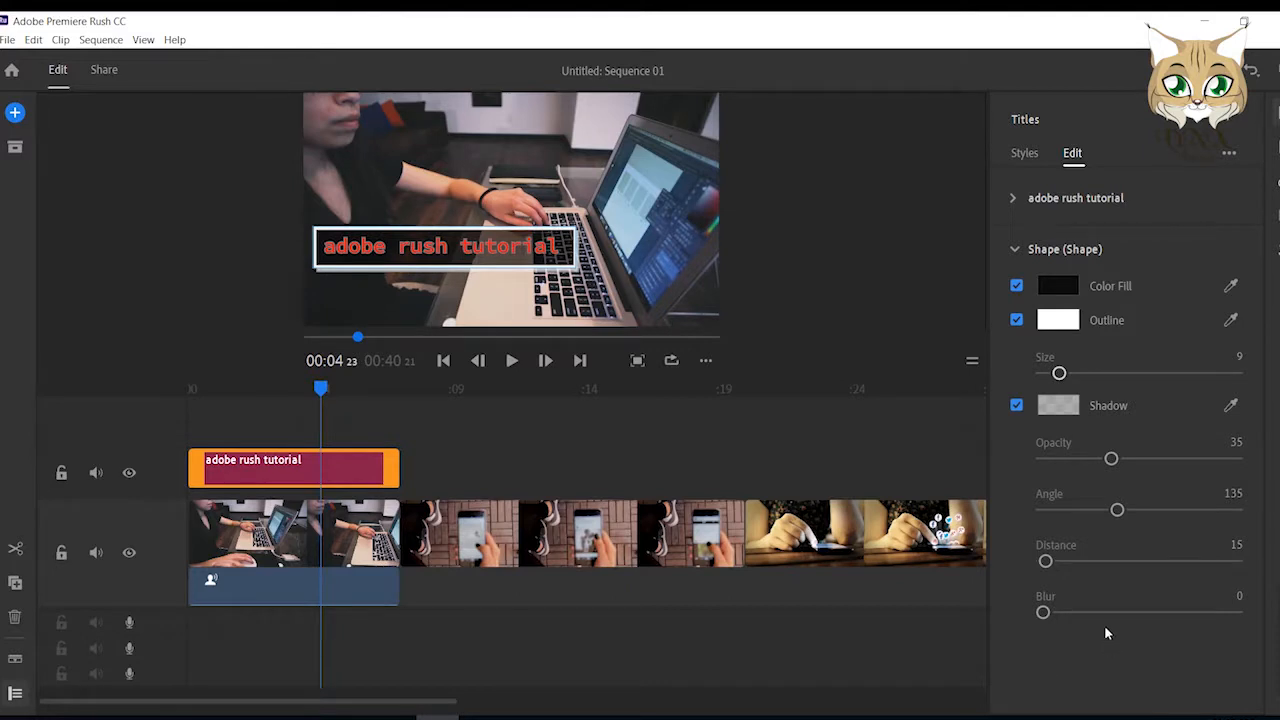
{"action": "left_click_drag", "start_coordinate": [1116, 510], "coordinate": [1118, 513]}
{"action": "left_click", "coordinate": [629, 474]}
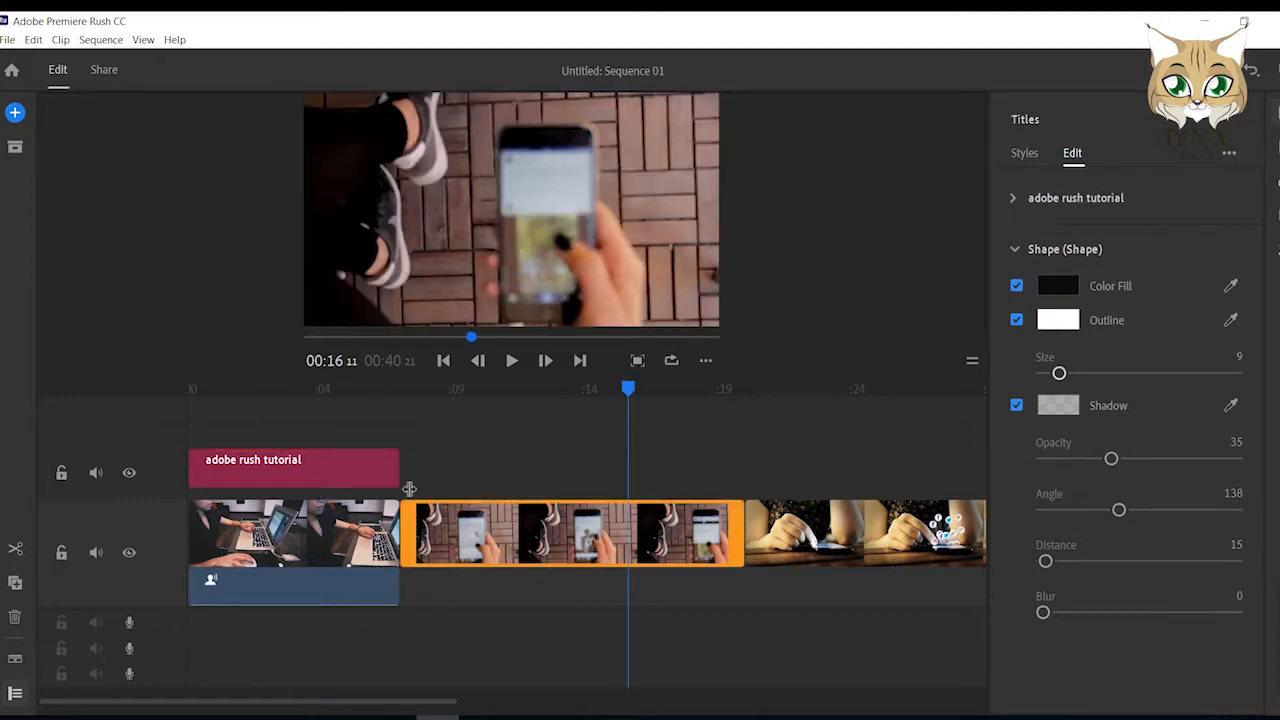
Add a second title above the first and shift its clip along the timeline to span the cut between the first two video clips.
{"action": "left_click", "coordinate": [257, 484]}
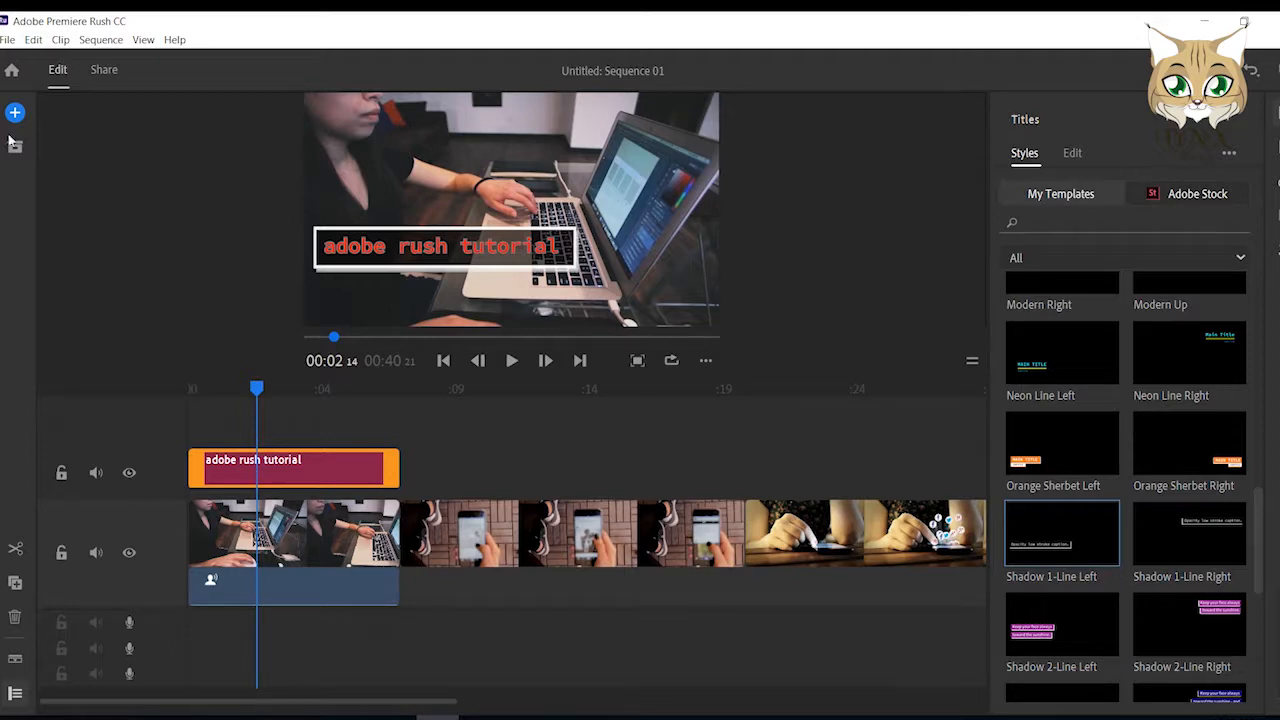
{"action": "left_click", "coordinate": [100, 39]}
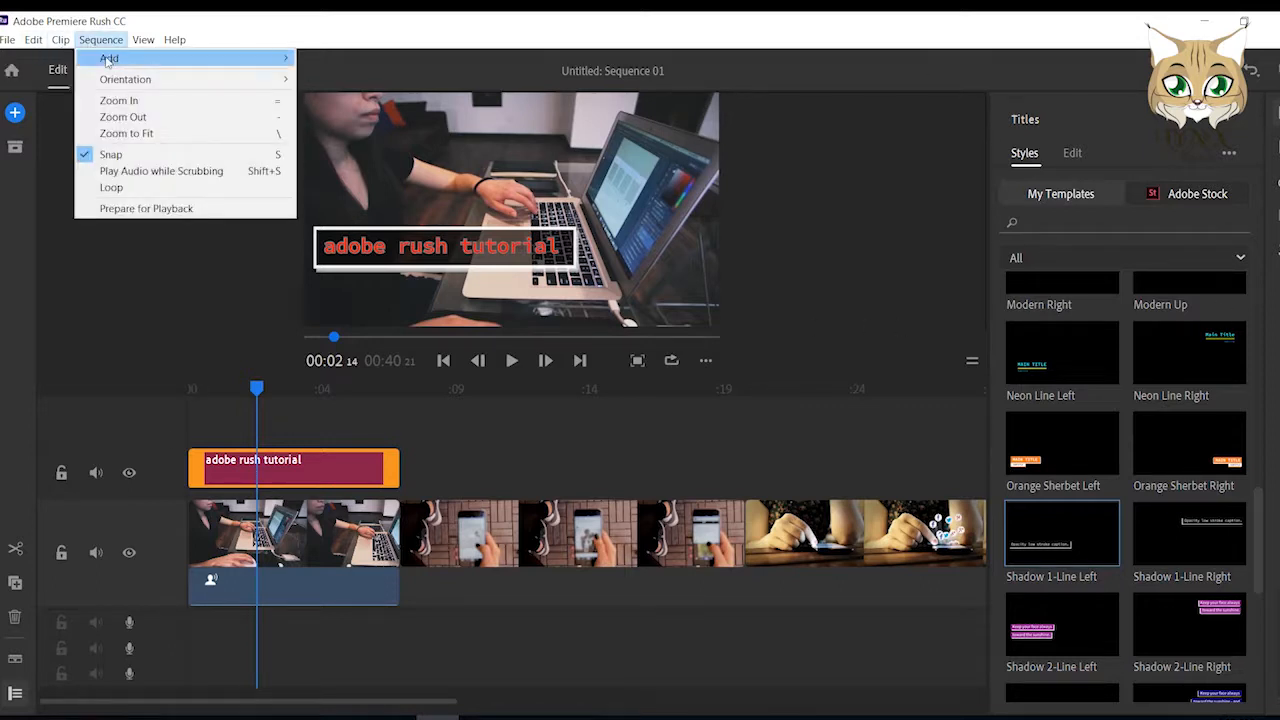
{"action": "mouse_move", "coordinate": [108, 60]}
{"action": "left_click", "coordinate": [337, 58]}
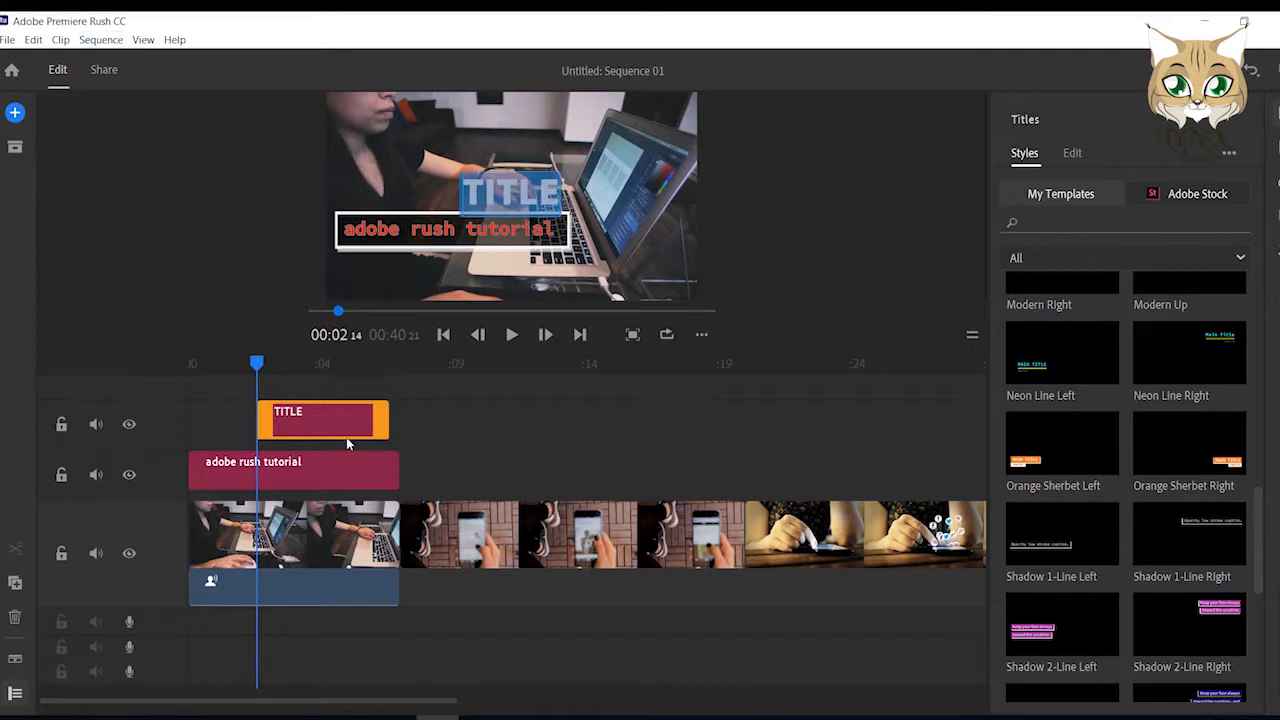
{"action": "left_click_drag", "start_coordinate": [347, 443], "coordinate": [432, 450]}
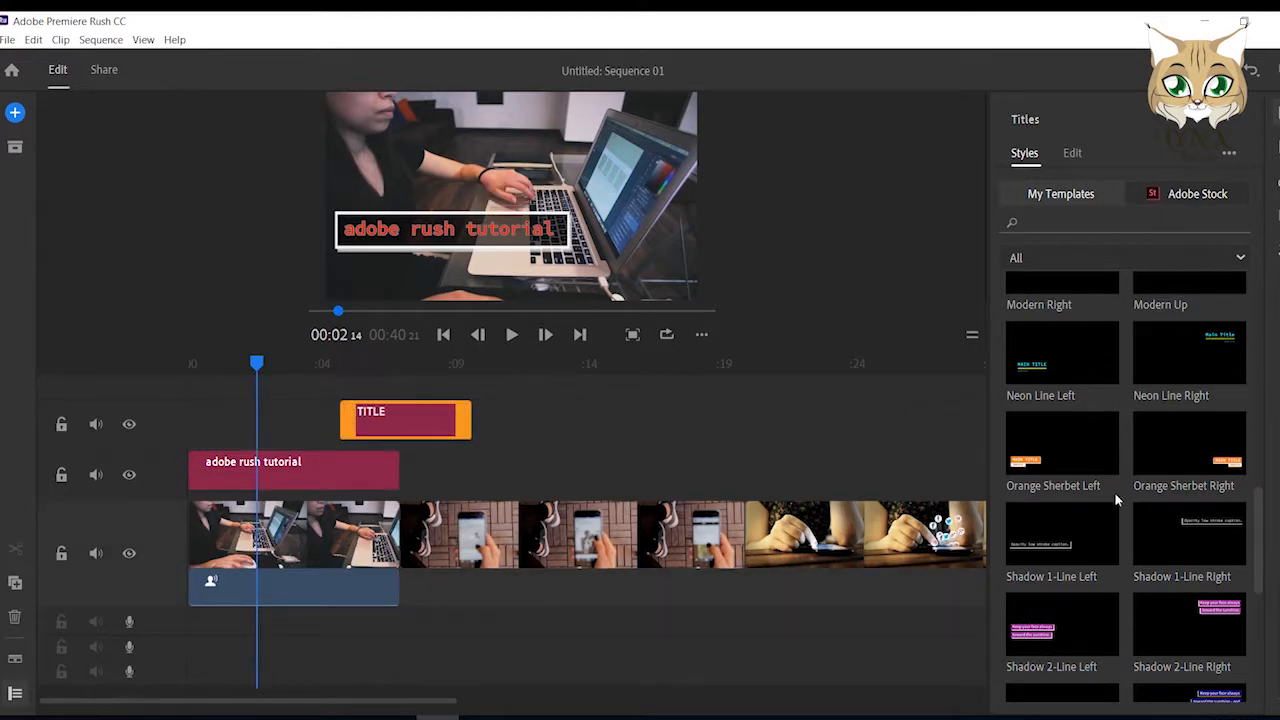
Apply the Basic Default Title style to the new title and place the playhead over its clip at 00:08:00.
{"action": "scroll", "coordinate": [1080, 395], "scroll_direction": "up", "scroll_amount": 8}
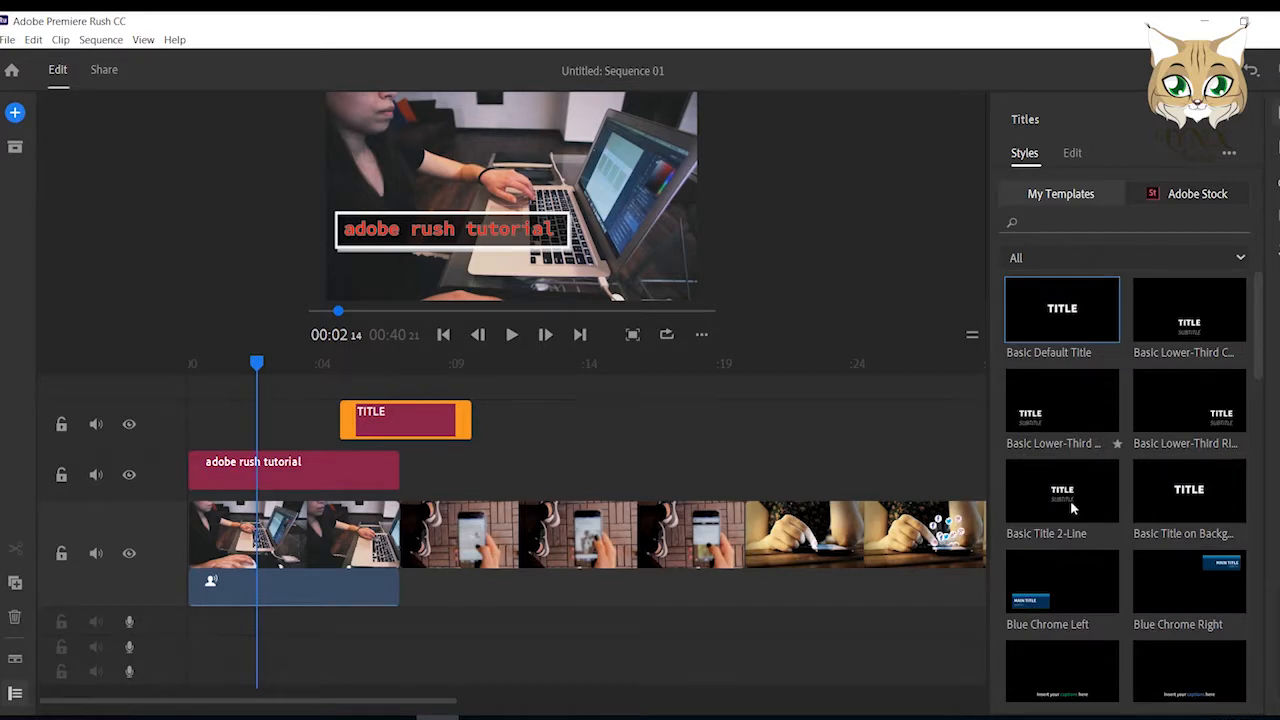
{"action": "left_click", "coordinate": [1082, 320]}
{"action": "left_click", "coordinate": [437, 421]}
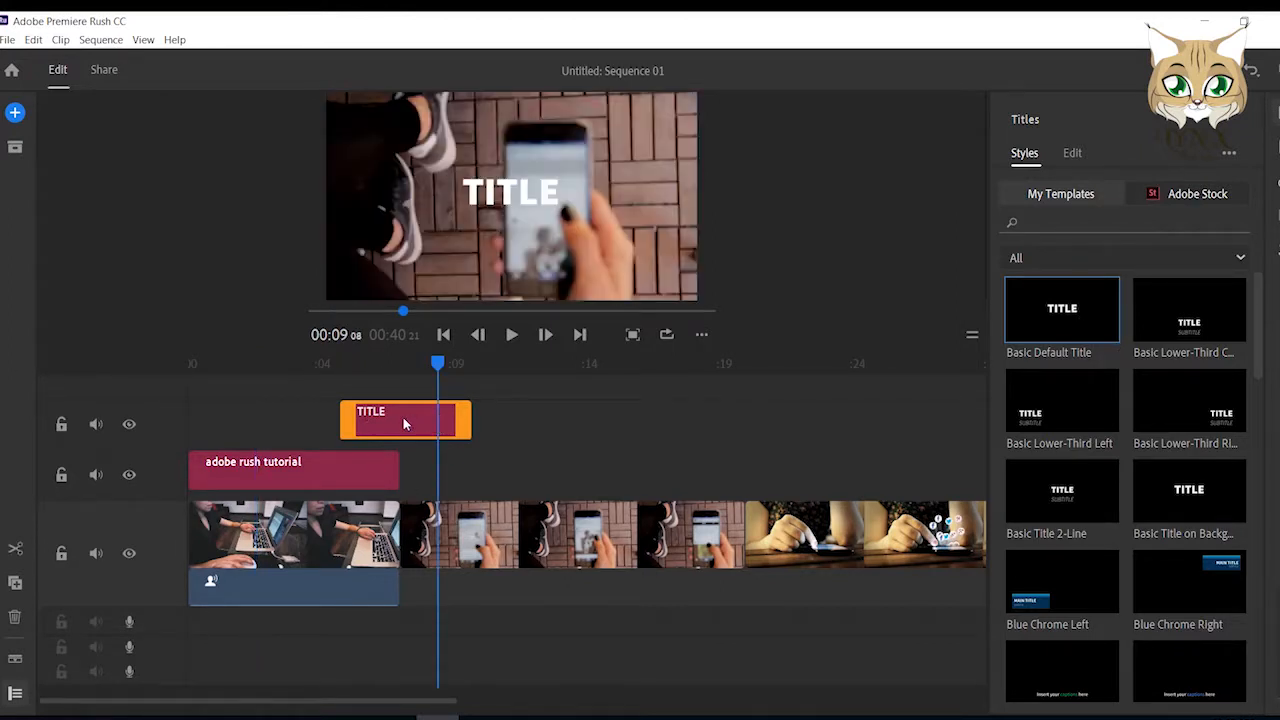
{"action": "left_click", "coordinate": [403, 417]}
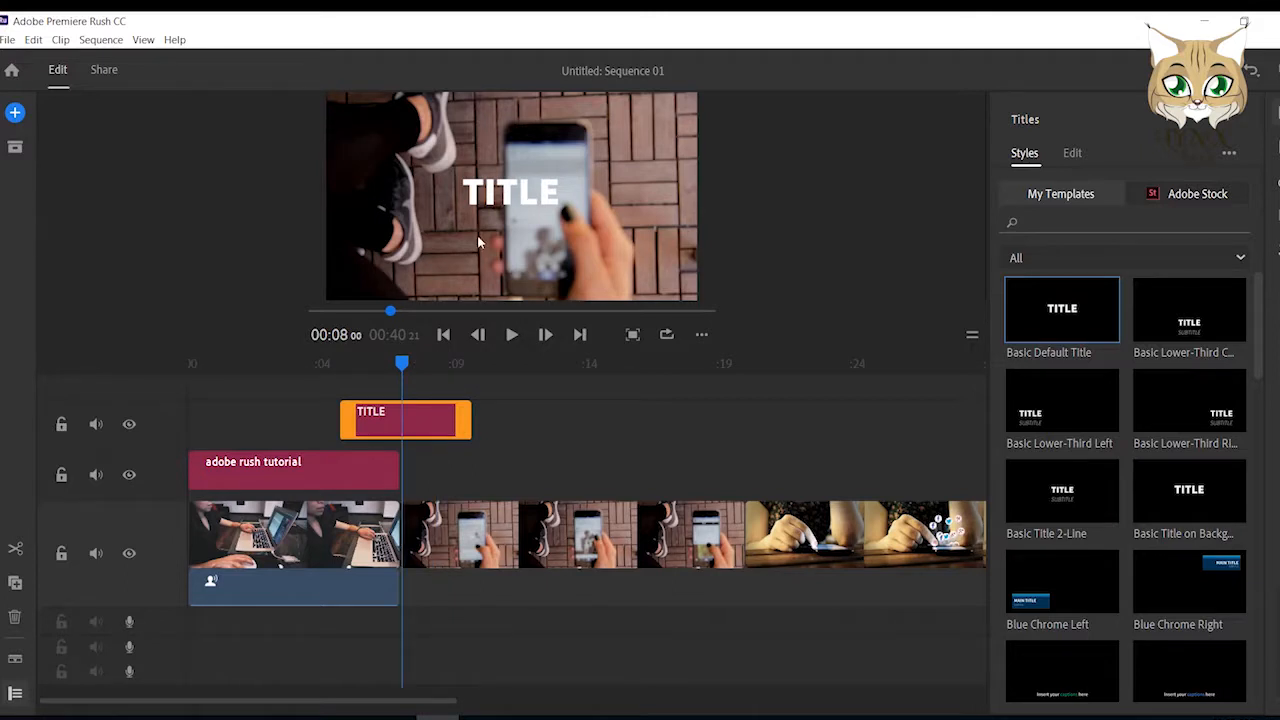
Replace the new title's placeholder text with "So easy".
{"action": "double_click", "coordinate": [528, 193]}
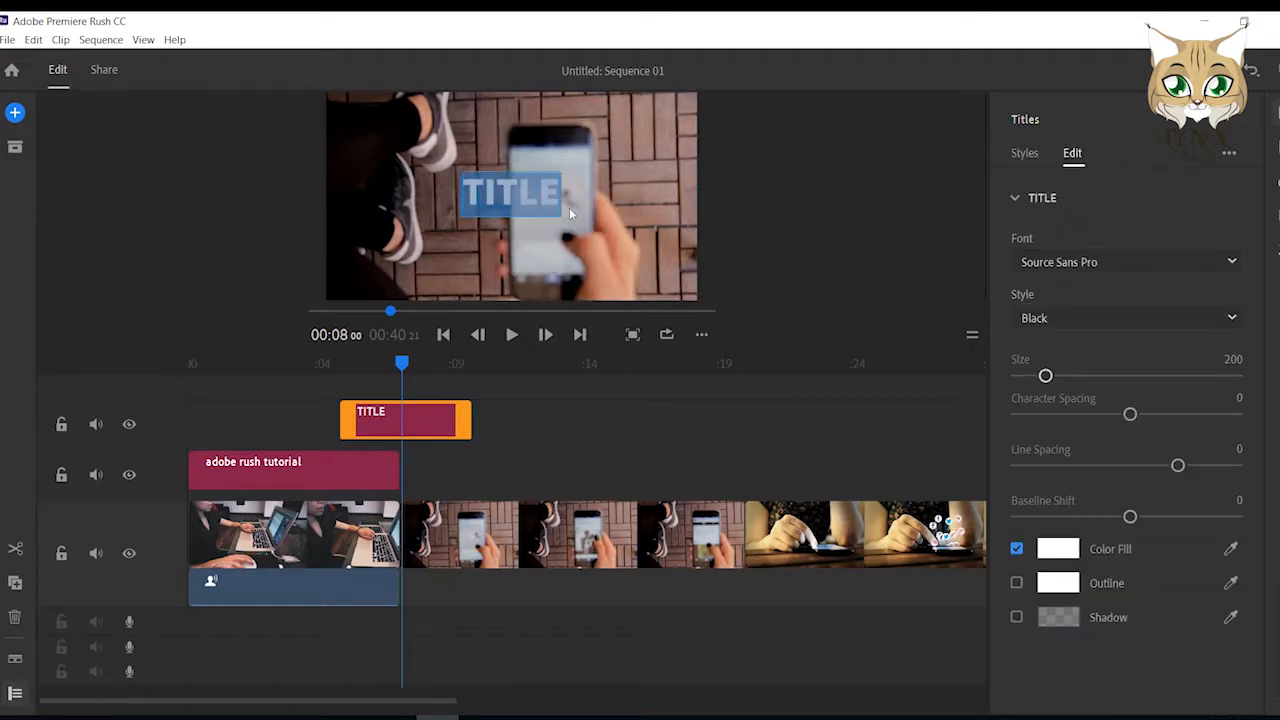
{"action": "key", "text": "BackSpace"}
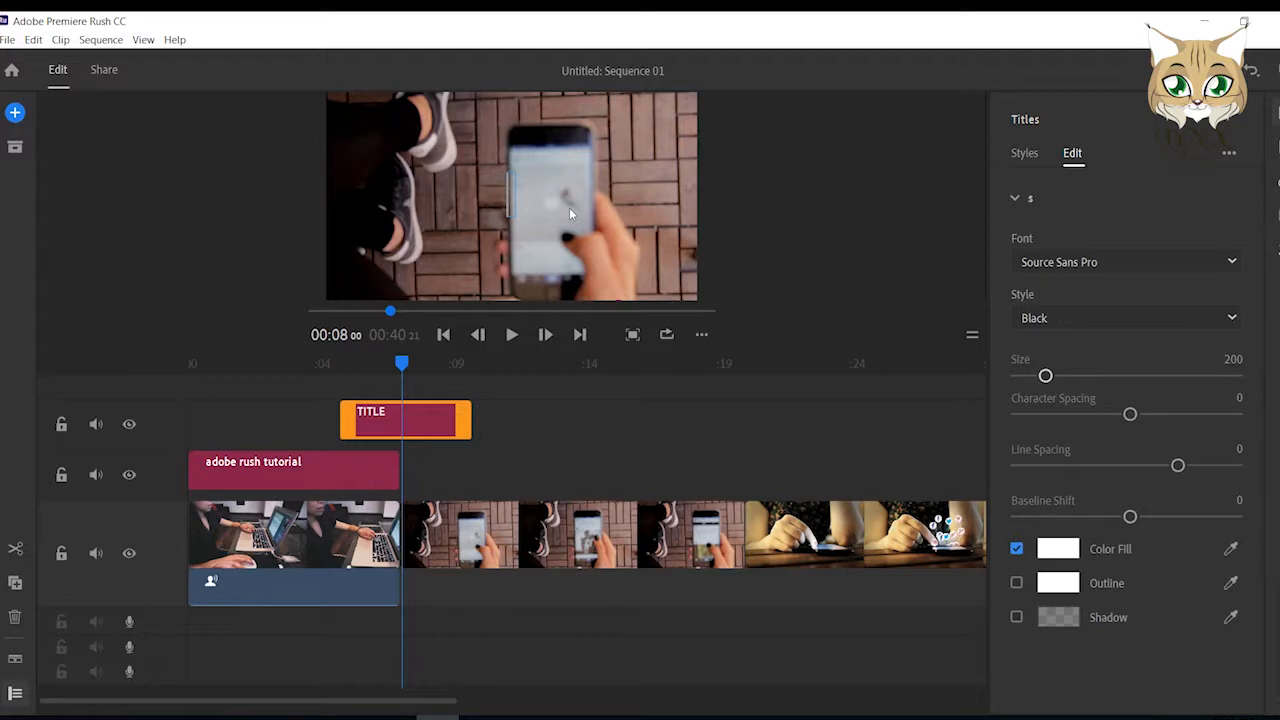
{"action": "type", "text": "so"}
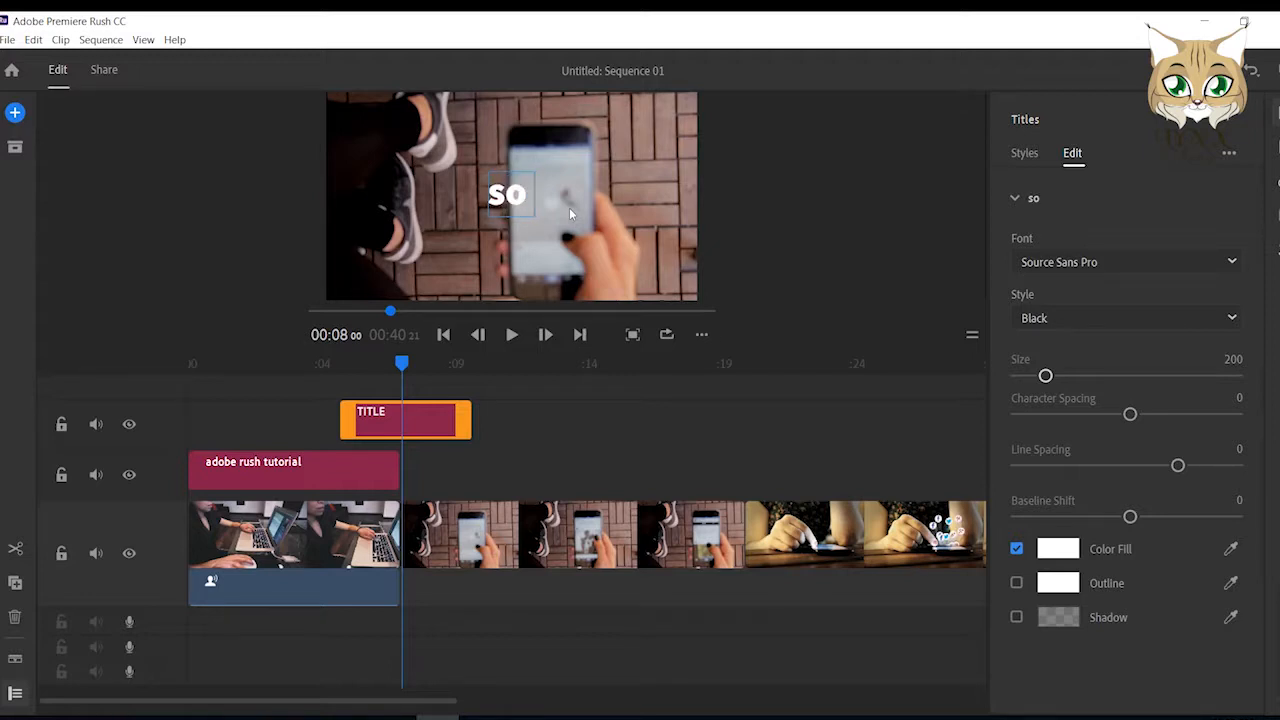
{"action": "type", "text": " easy"}
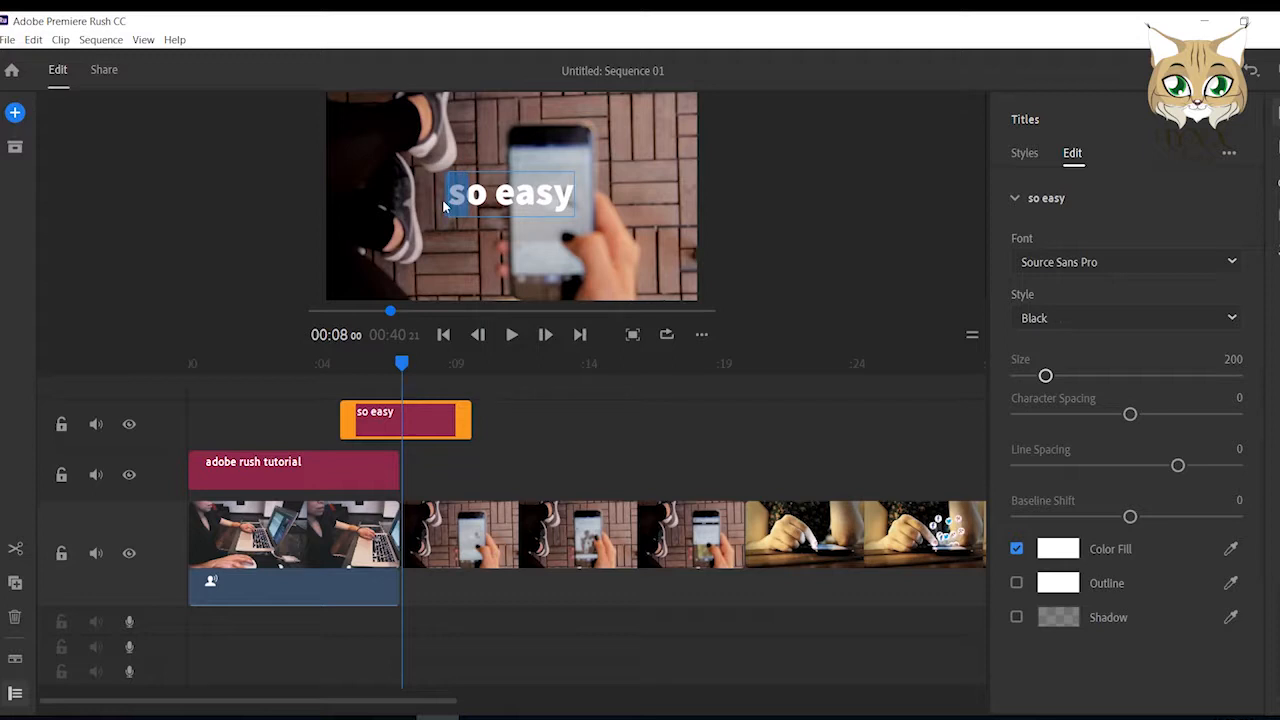
{"action": "type", "text": "S"}
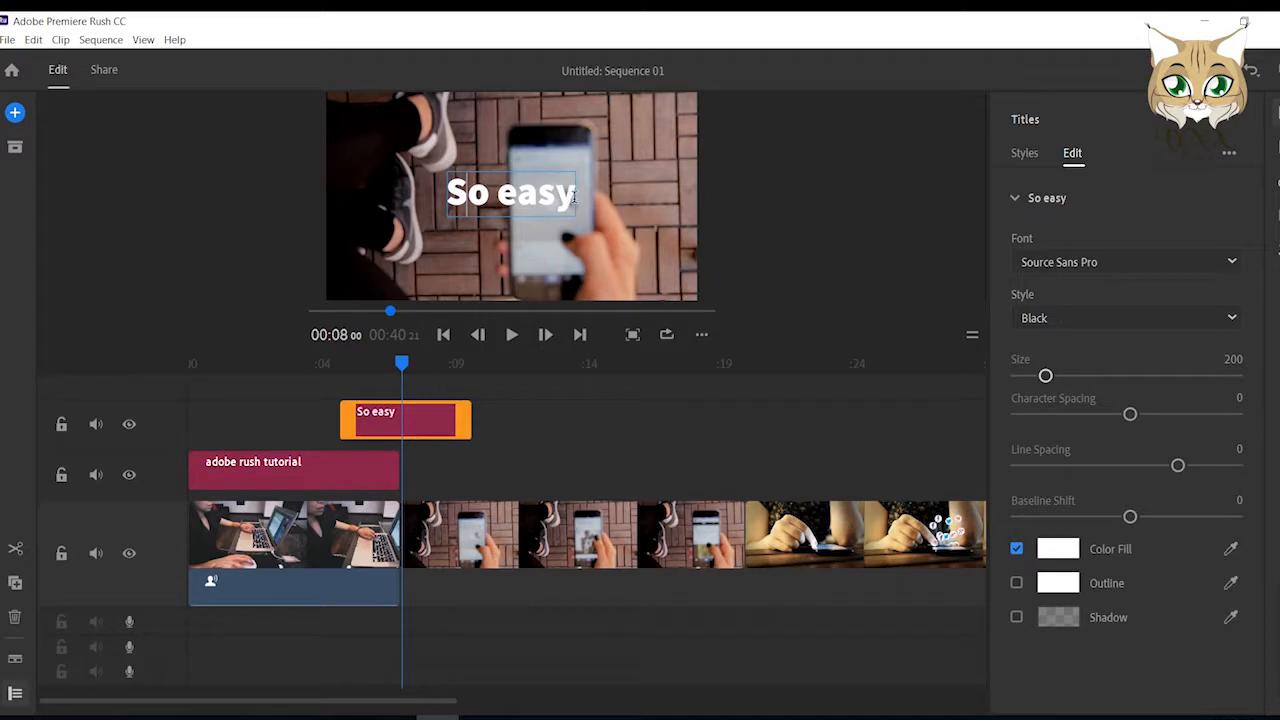
Set the whole "So easy" text in the Stencil font, Regular style, at size 177.
{"action": "left_click_drag", "start_coordinate": [565, 203], "coordinate": [447, 210]}
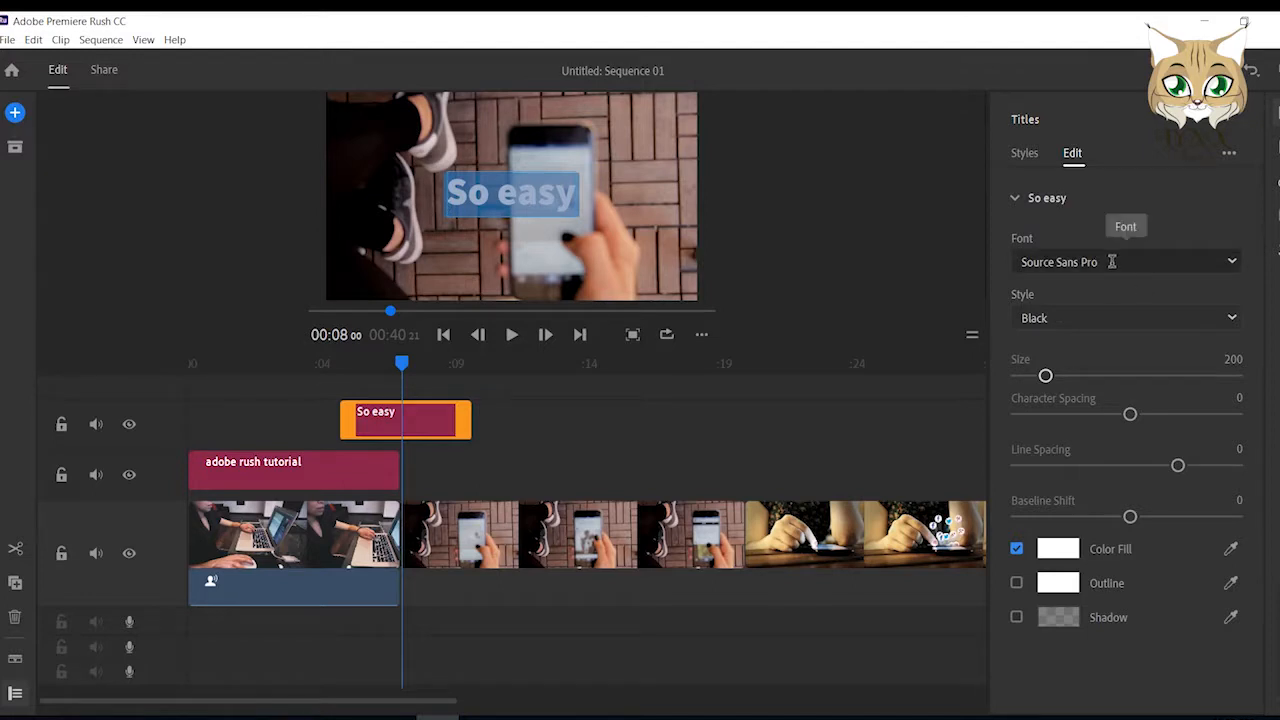
{"action": "left_click", "coordinate": [1233, 263]}
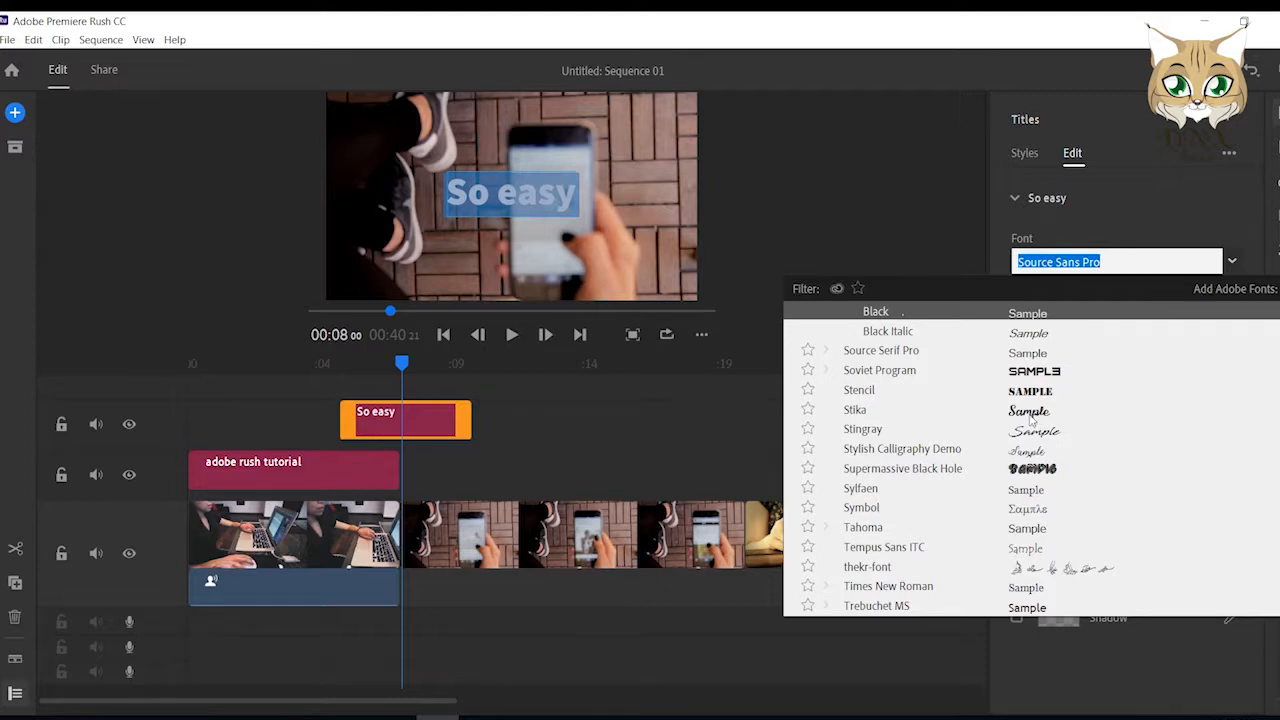
{"action": "left_click", "coordinate": [1022, 394]}
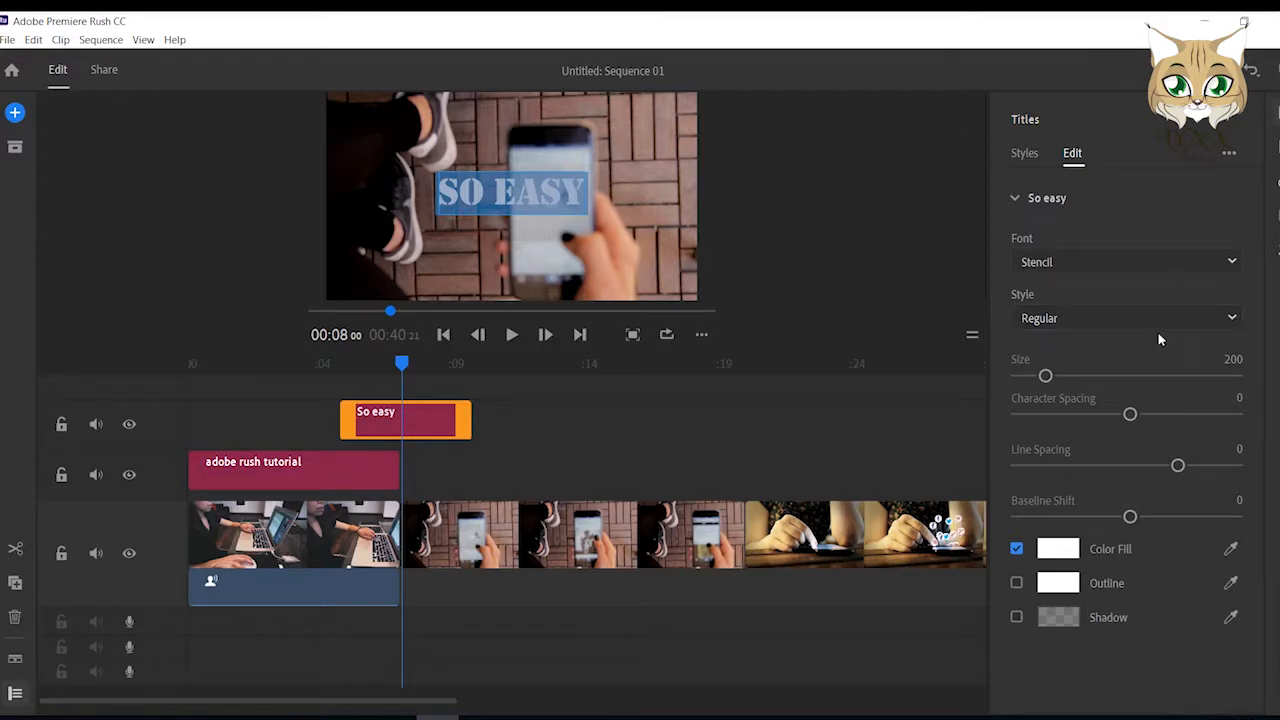
{"action": "left_click", "coordinate": [1229, 322]}
{"action": "left_click", "coordinate": [1228, 325]}
{"action": "left_click_drag", "start_coordinate": [1044, 377], "coordinate": [1041, 378]}
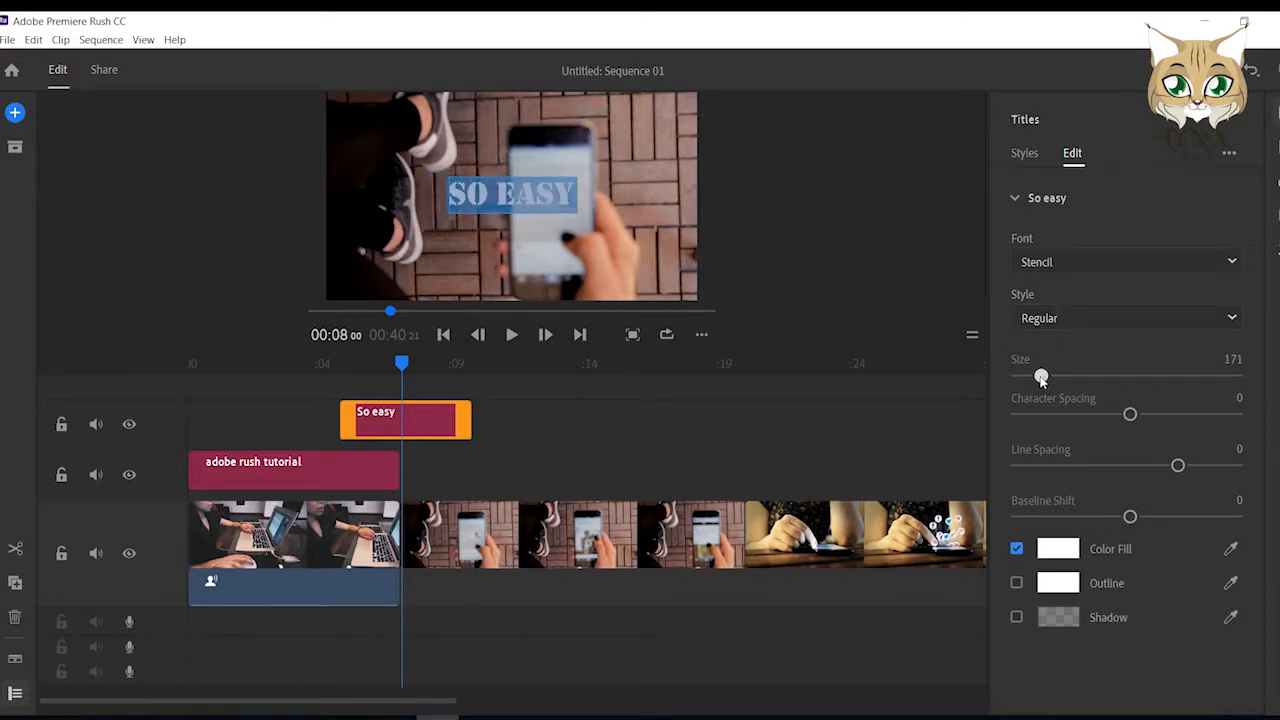
{"action": "mouse_move", "coordinate": [1041, 378]}
{"action": "left_mouse_down"}
{"action": "mouse_move", "coordinate": [1054, 379]}
{"action": "mouse_move", "coordinate": [1042, 381]}
{"action": "left_mouse_up"}
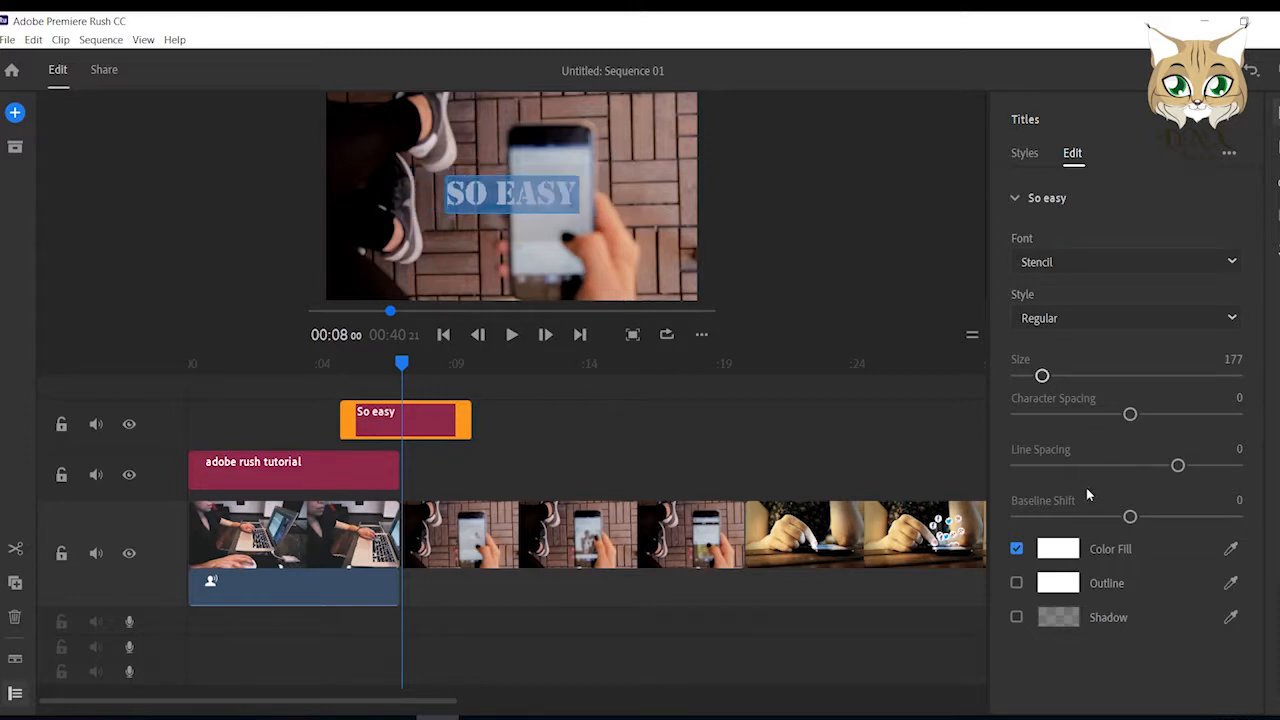
Change the fill colour of the "So easy" text to near-black 0A0101 and return to the title styles.
{"action": "left_click", "coordinate": [1057, 550]}
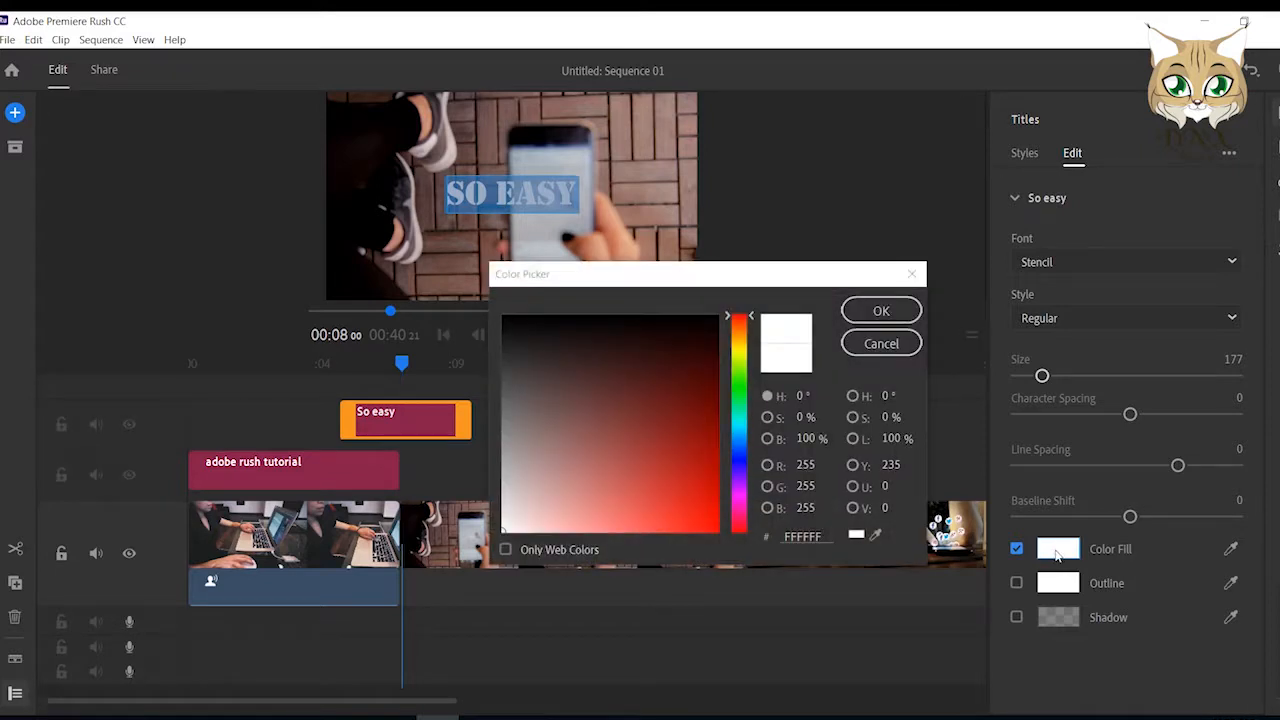
{"action": "left_click", "coordinate": [689, 322]}
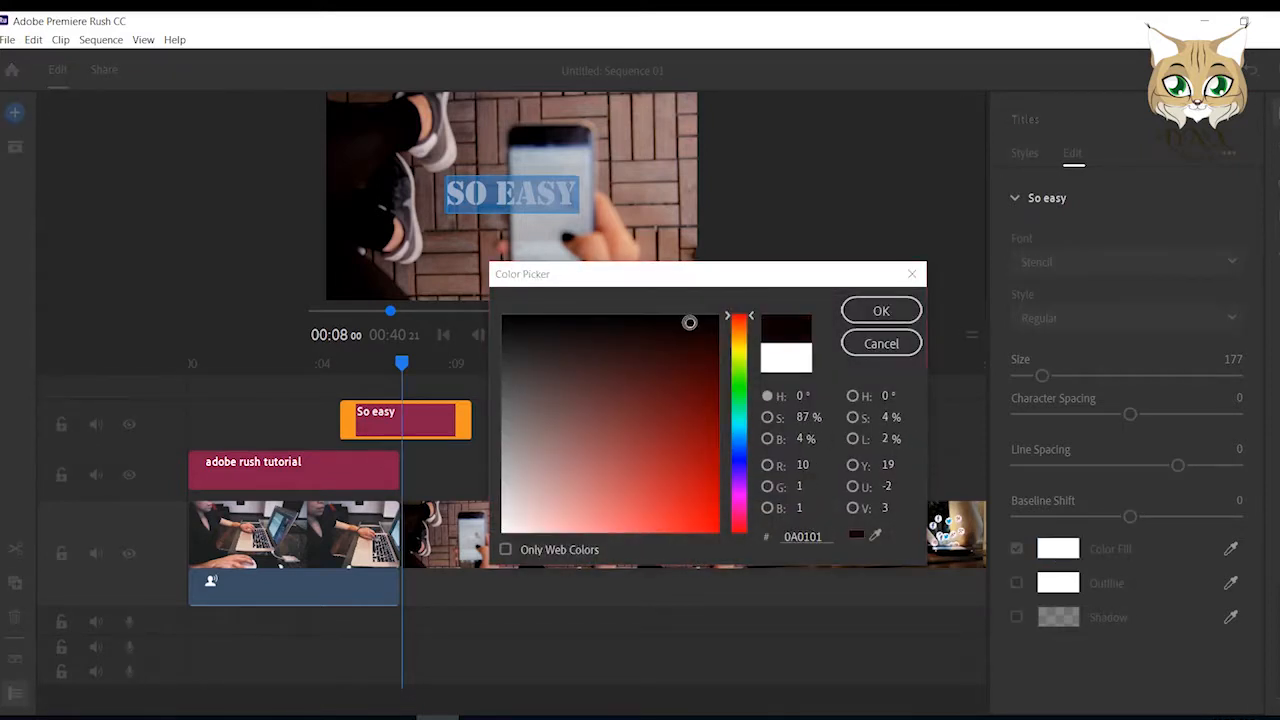
{"action": "left_click", "coordinate": [887, 312]}
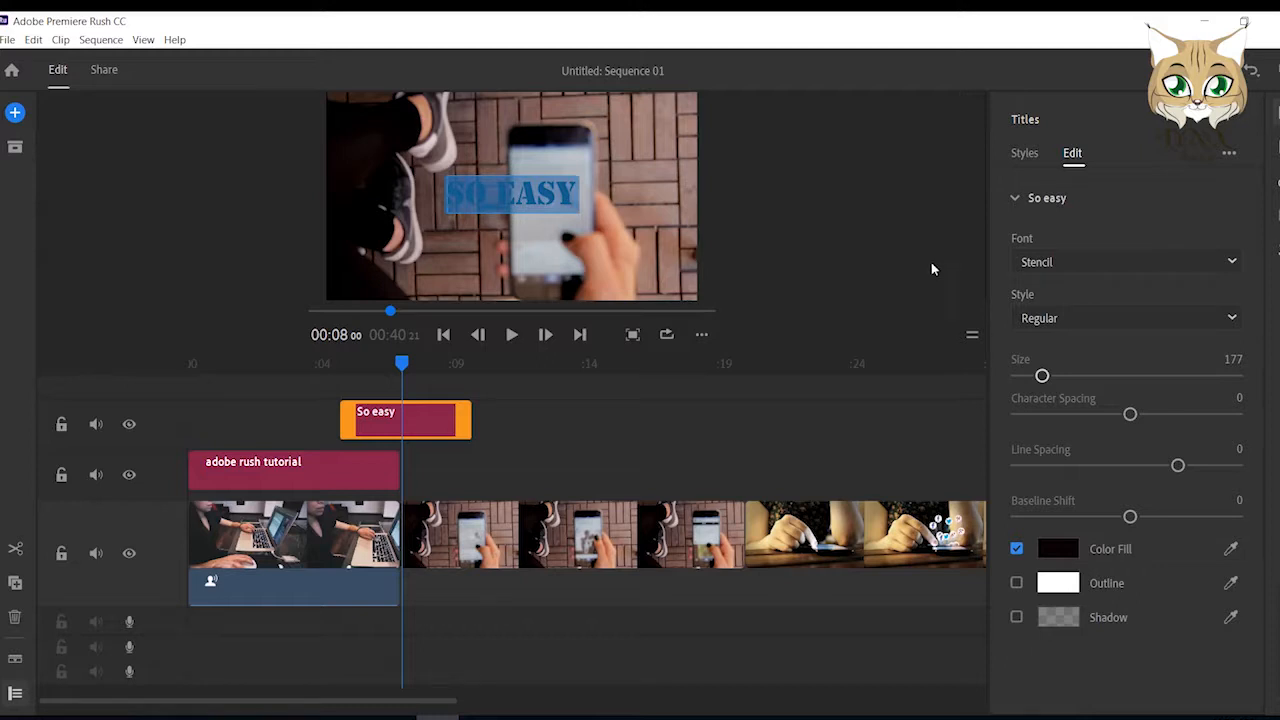
{"action": "left_click", "coordinate": [1025, 155]}
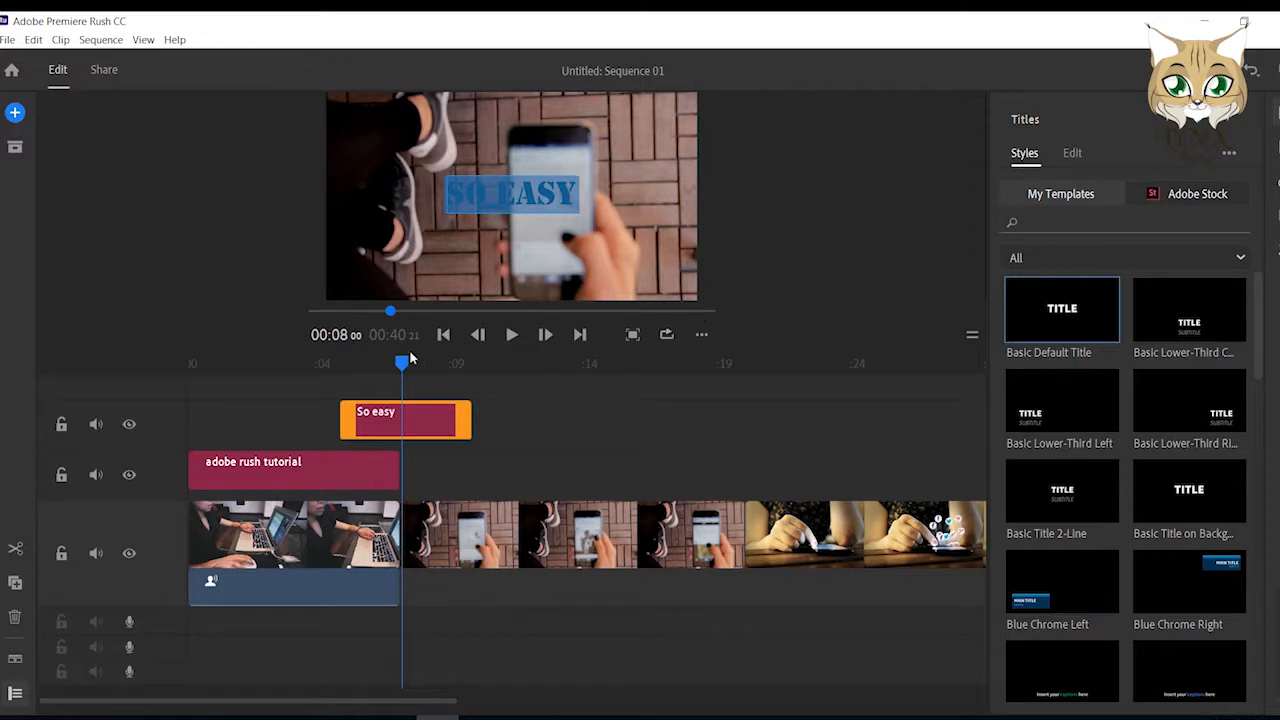
Play the sequence from partway through the first title into the second video clip to review both titles.
{"action": "left_click_drag", "start_coordinate": [403, 362], "coordinate": [296, 366]}
{"action": "left_click", "coordinate": [513, 337]}
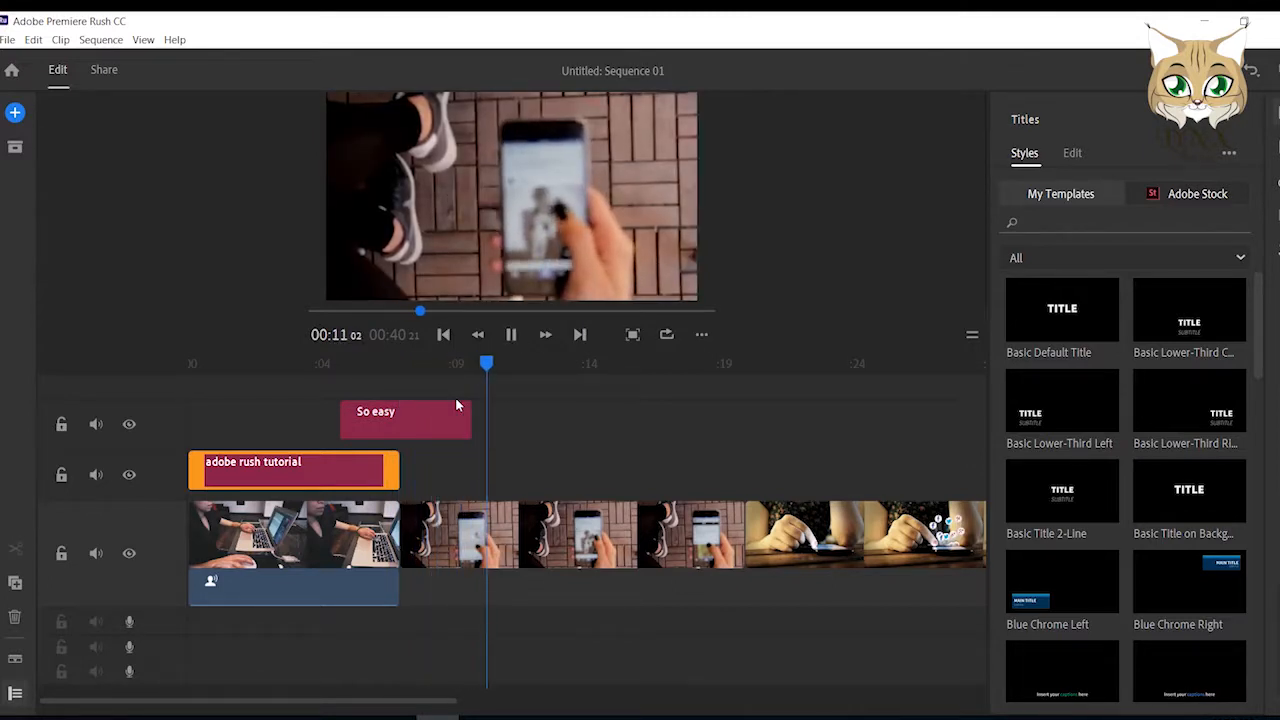
{"action": "left_click", "coordinate": [514, 338]}
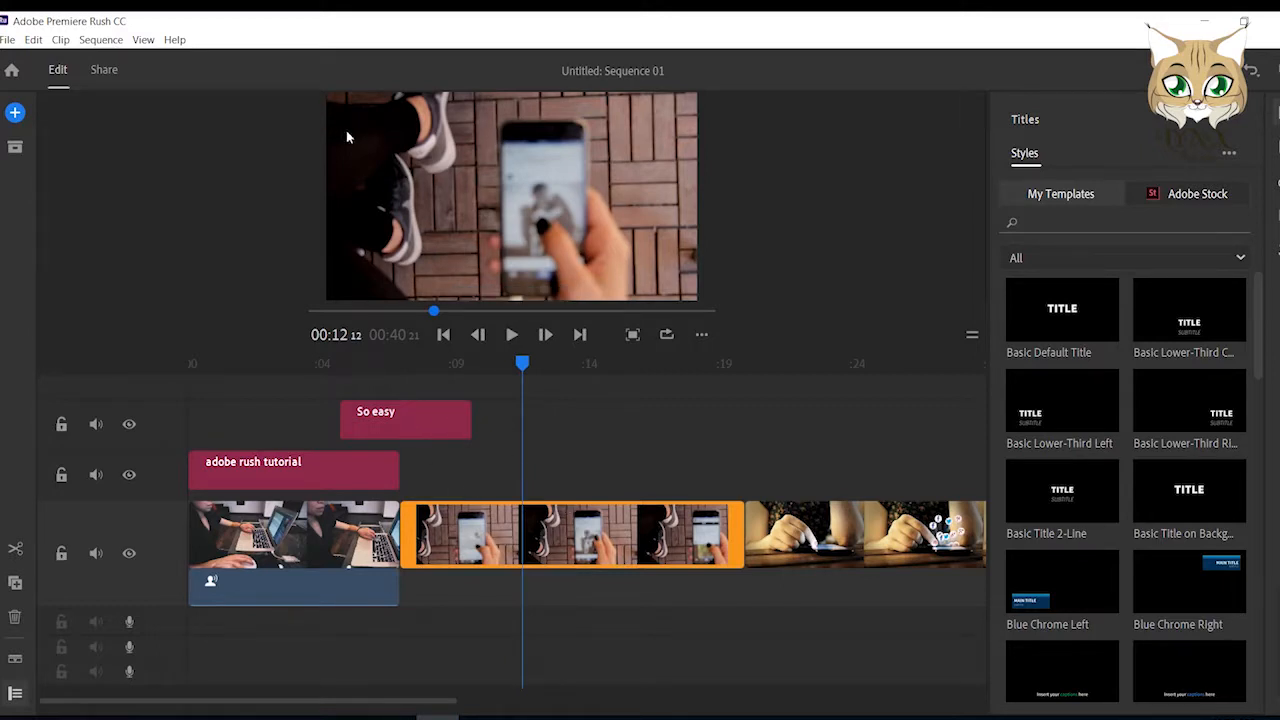
Add a new title graphic to the sequence at 00:12:12, over the second video clip.
{"action": "left_click", "coordinate": [62, 42]}
{"action": "mouse_move", "coordinate": [100, 40]}
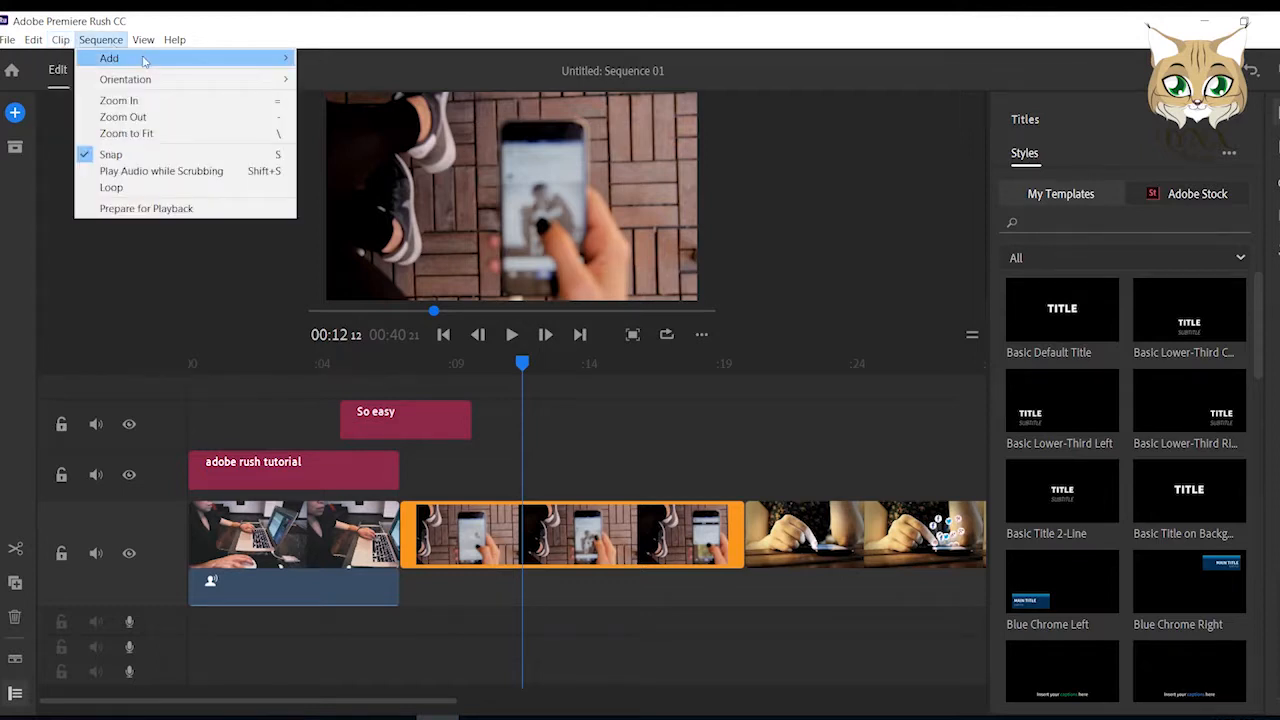
{"action": "mouse_move", "coordinate": [270, 58]}
{"action": "left_click", "coordinate": [313, 60]}
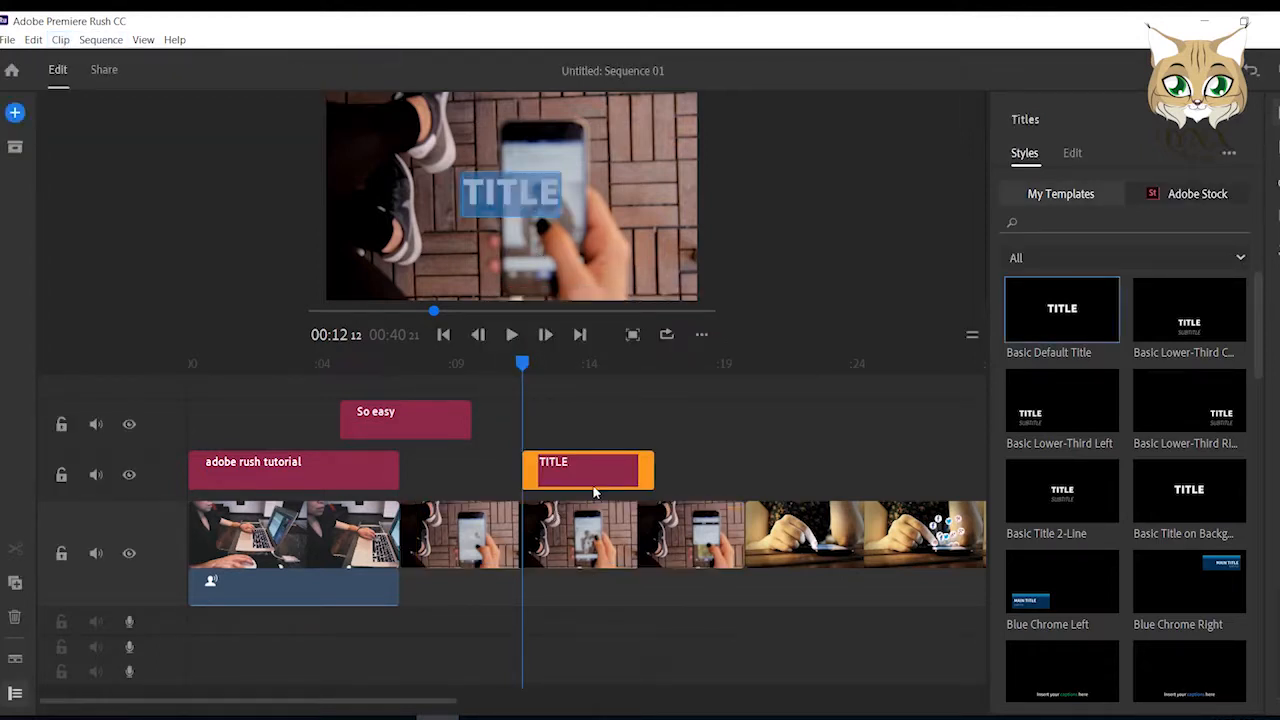
Move the new title to the track above the others, ending with the last video clip, and extend its start earlier.
{"action": "left_click_drag", "start_coordinate": [608, 478], "coordinate": [935, 383]}
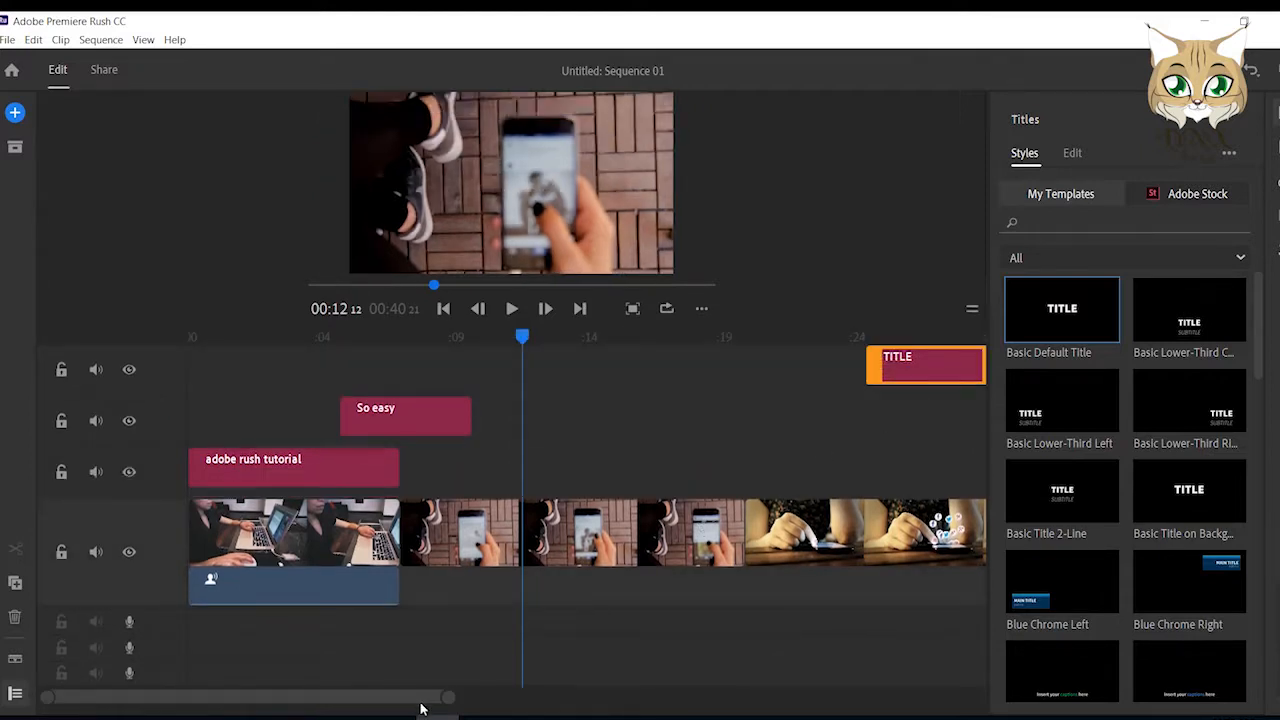
{"action": "left_click_drag", "start_coordinate": [423, 701], "coordinate": [631, 697]}
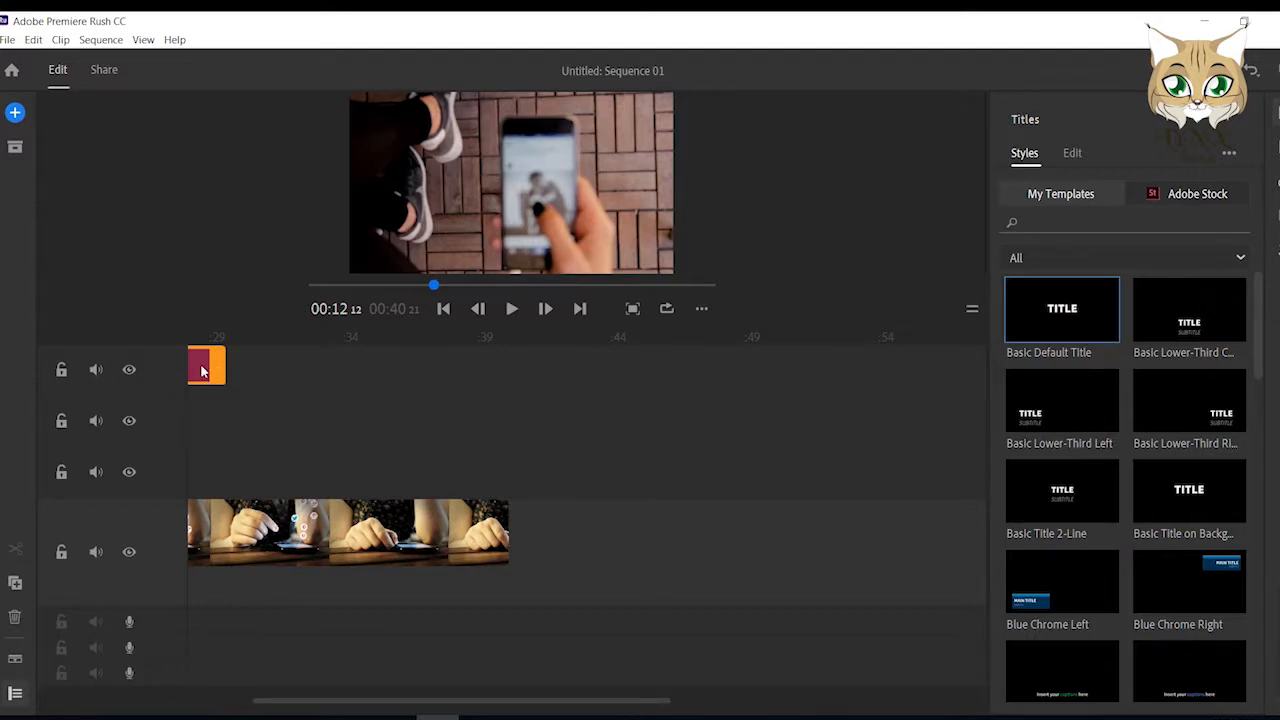
{"action": "left_click_drag", "start_coordinate": [238, 376], "coordinate": [494, 375]}
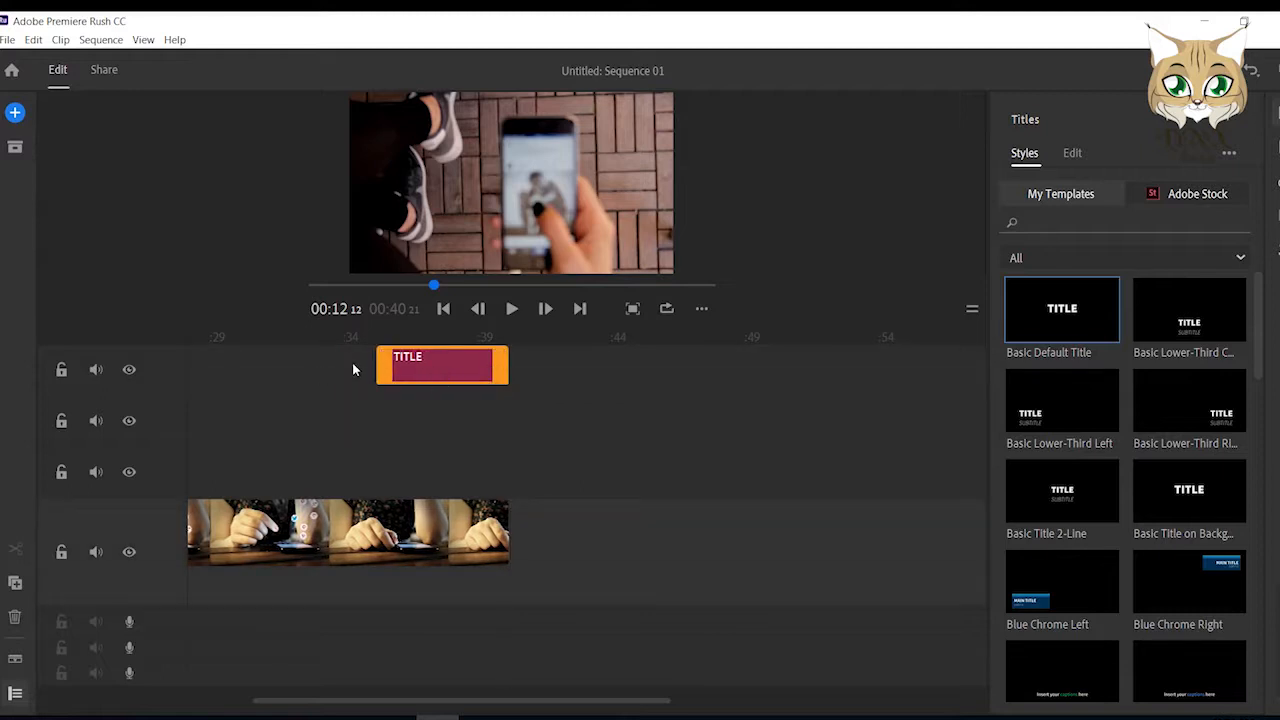
{"action": "left_click_drag", "start_coordinate": [378, 365], "coordinate": [266, 364]}
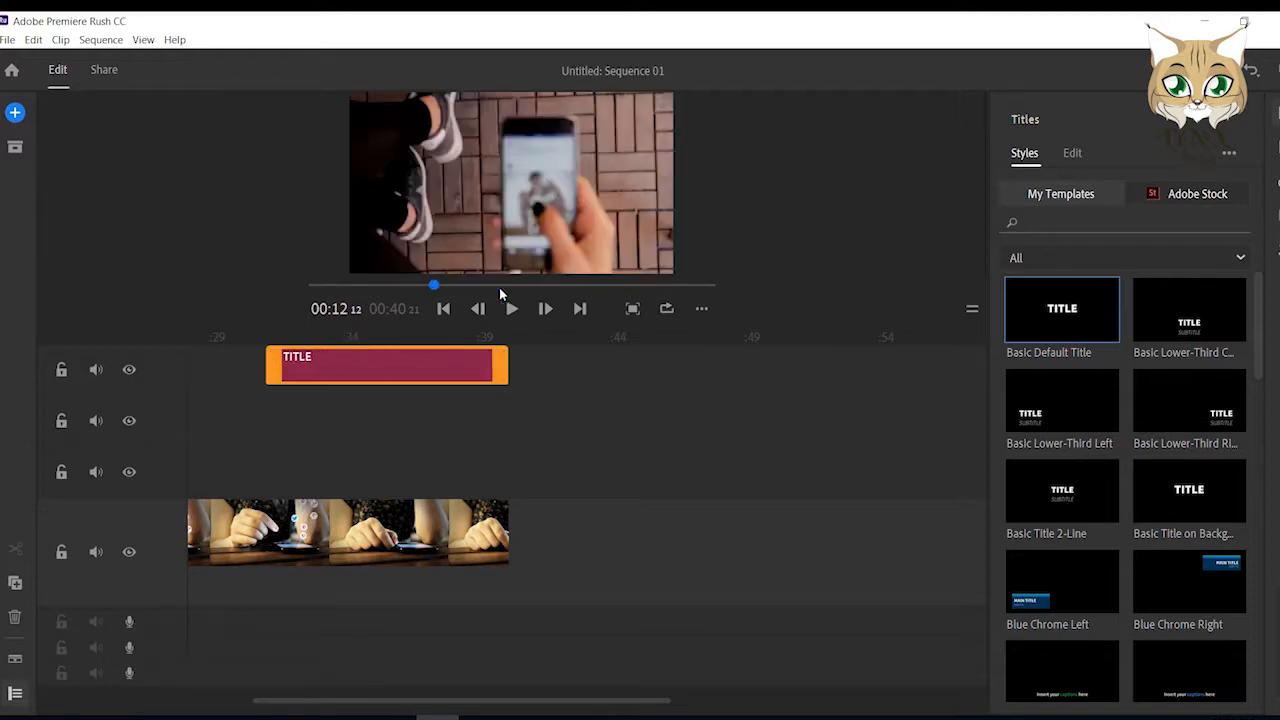
Replace the placeholder text of the title over the last clip with "The END".
{"action": "left_click", "coordinate": [1073, 153]}
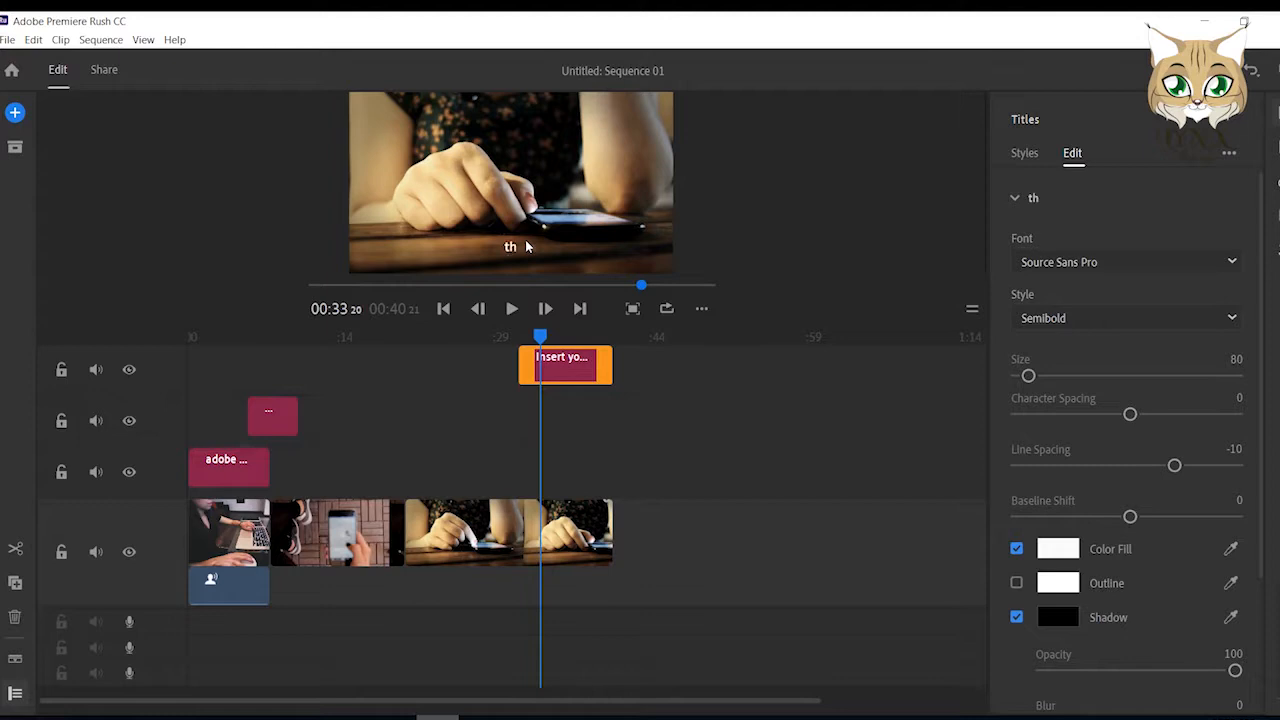
{"action": "type", "text": "e"}
{"action": "key", "text": "BackSpace"}
{"action": "key", "text": "BackSpace"}
{"action": "type", "text": "The END"}
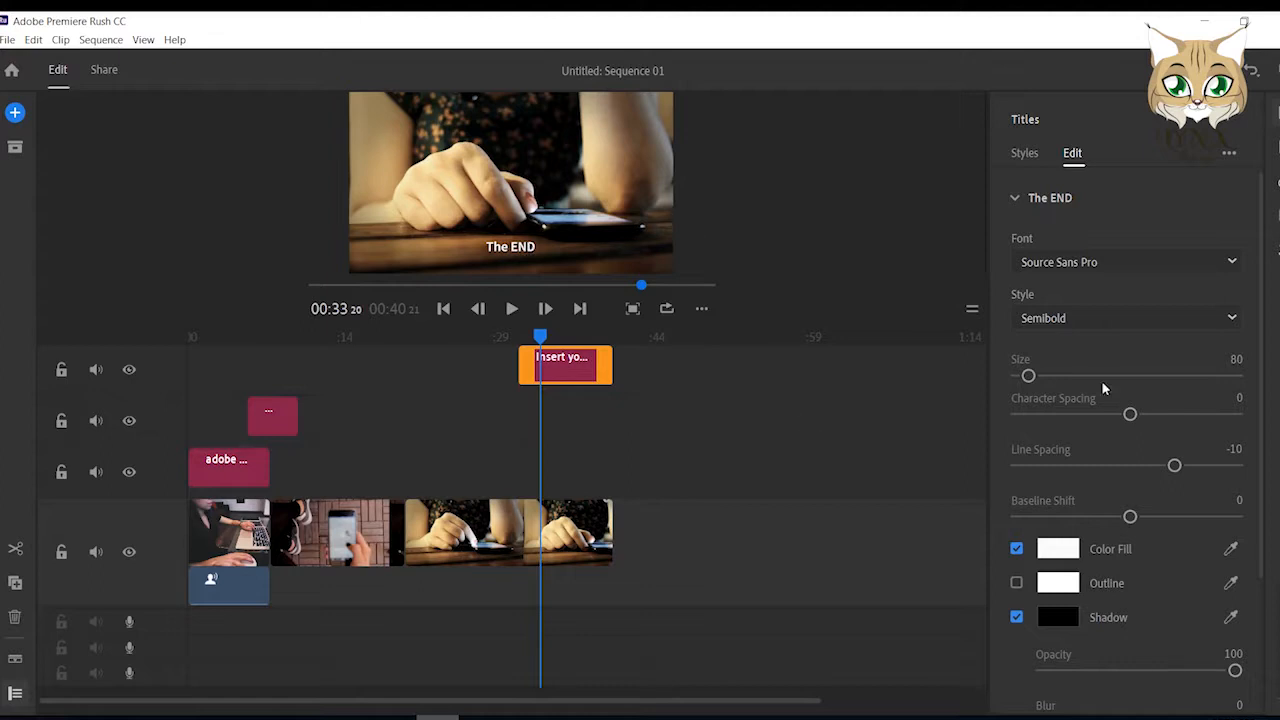
Set the whole "The END" text to size 196 in the Soviet Program font.
{"action": "left_click", "coordinate": [1068, 378]}
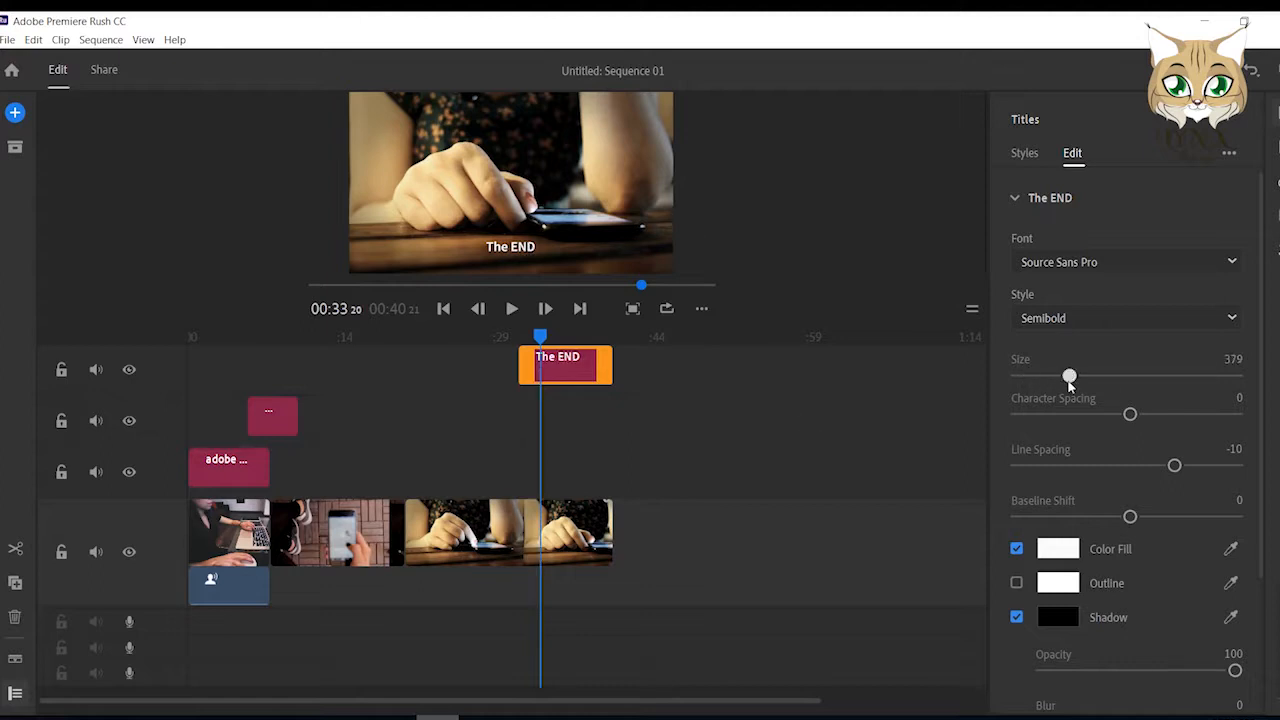
{"action": "left_click_drag", "start_coordinate": [1044, 378], "coordinate": [1033, 378]}
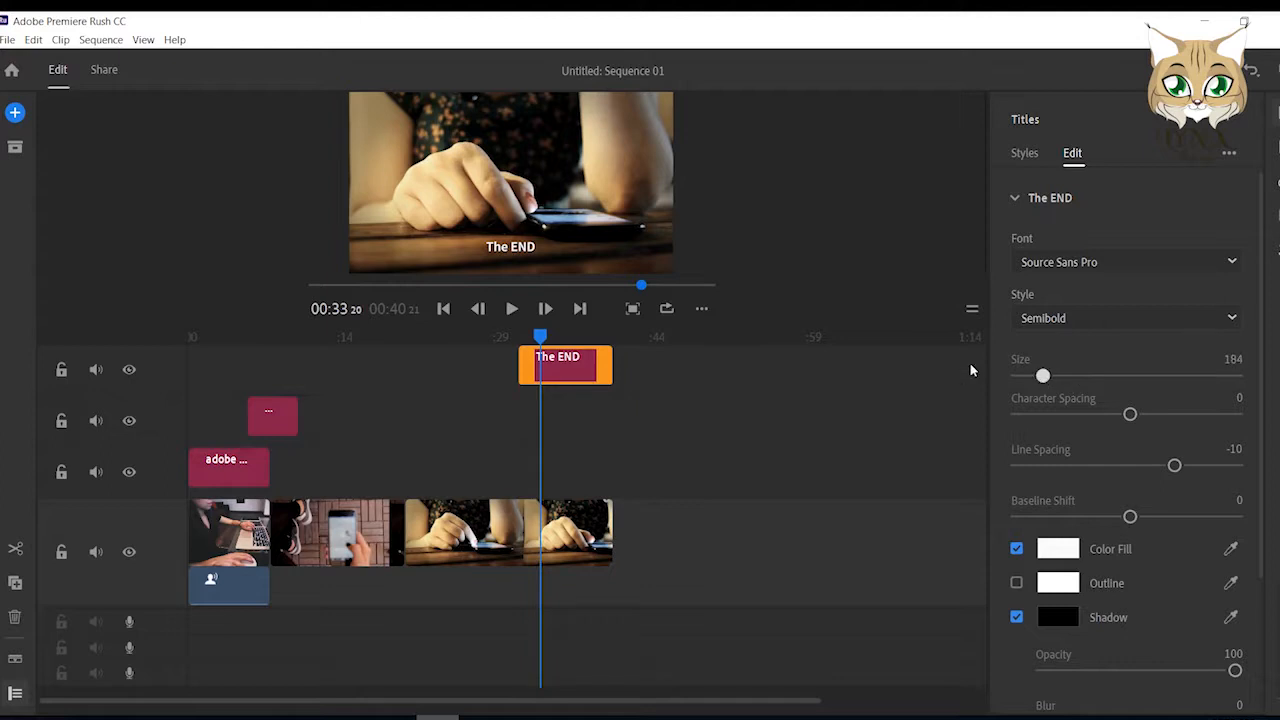
{"action": "left_click", "coordinate": [536, 247]}
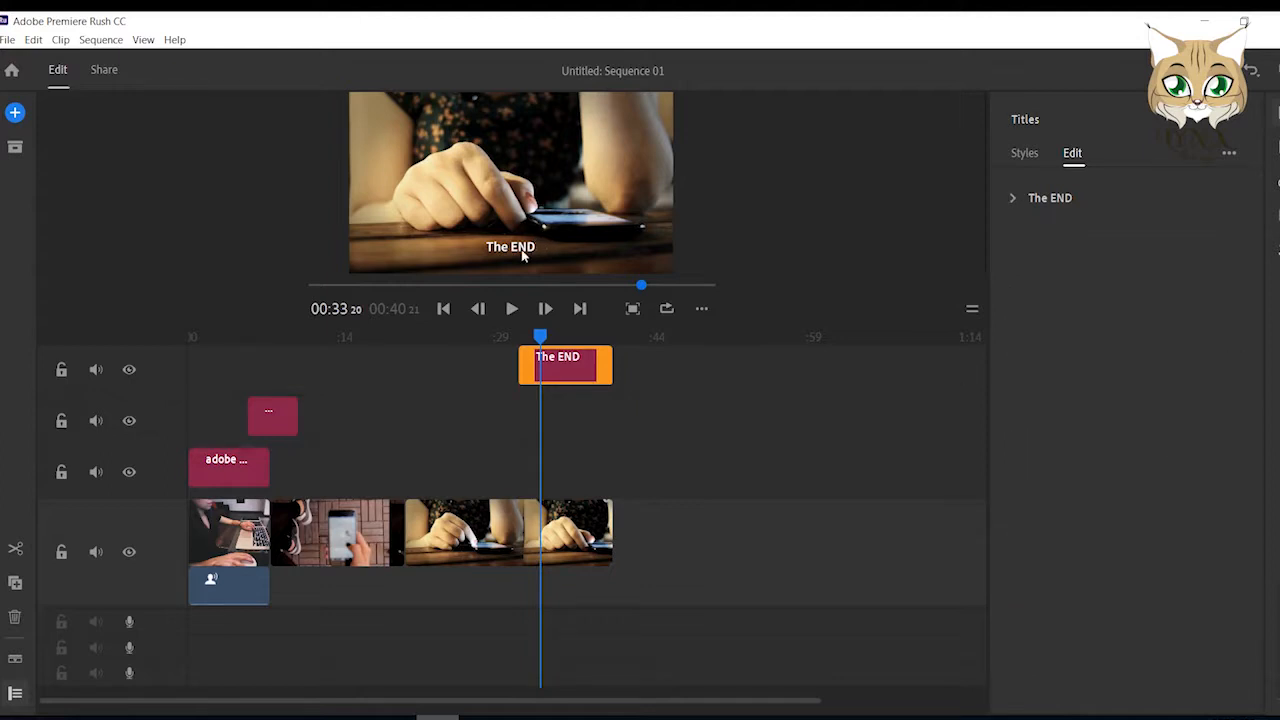
{"action": "left_click", "coordinate": [532, 252]}
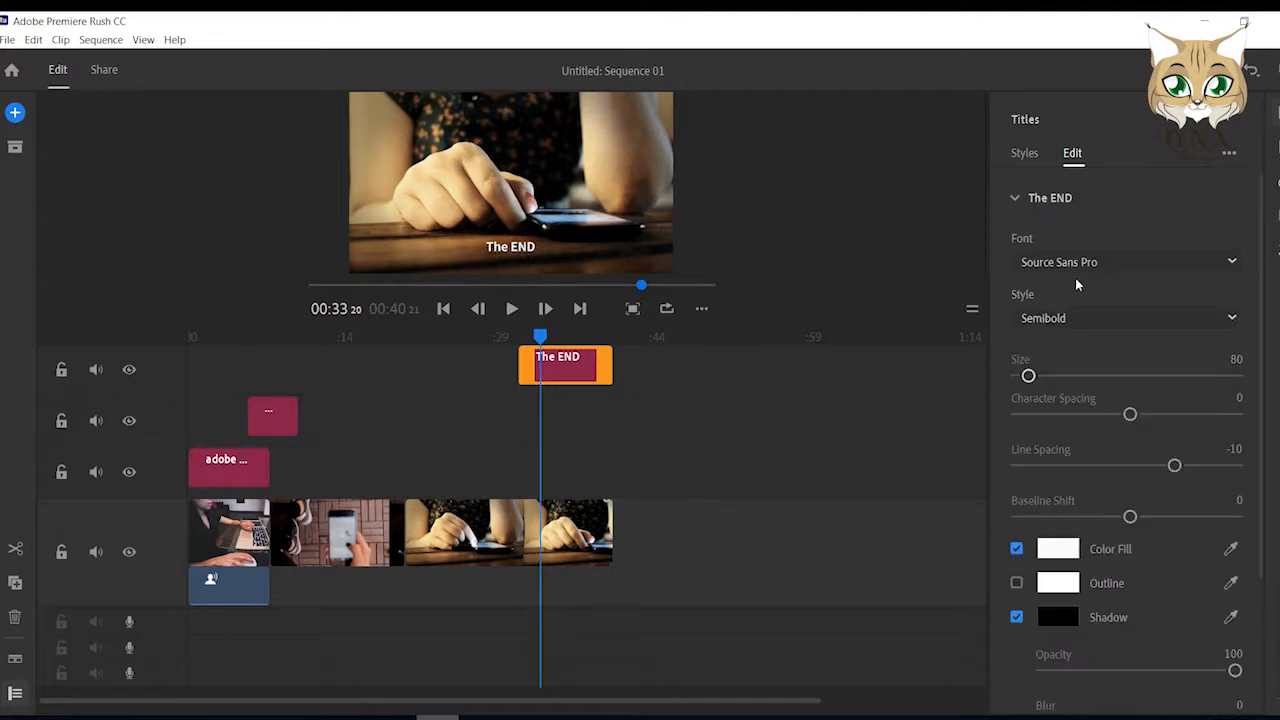
{"action": "mouse_move", "coordinate": [1030, 377]}
{"action": "left_mouse_down"}
{"action": "mouse_move", "coordinate": [1083, 385]}
{"action": "mouse_move", "coordinate": [1044, 378]}
{"action": "left_mouse_up"}
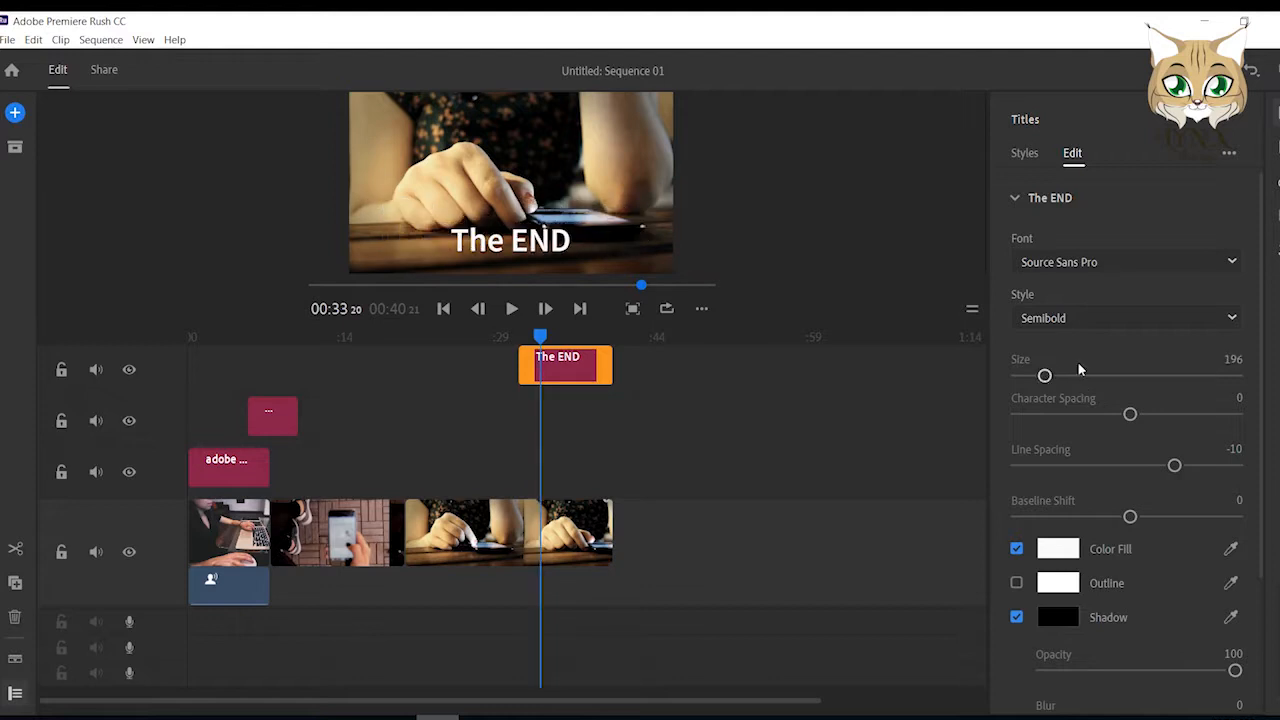
{"action": "left_click", "coordinate": [1134, 264]}
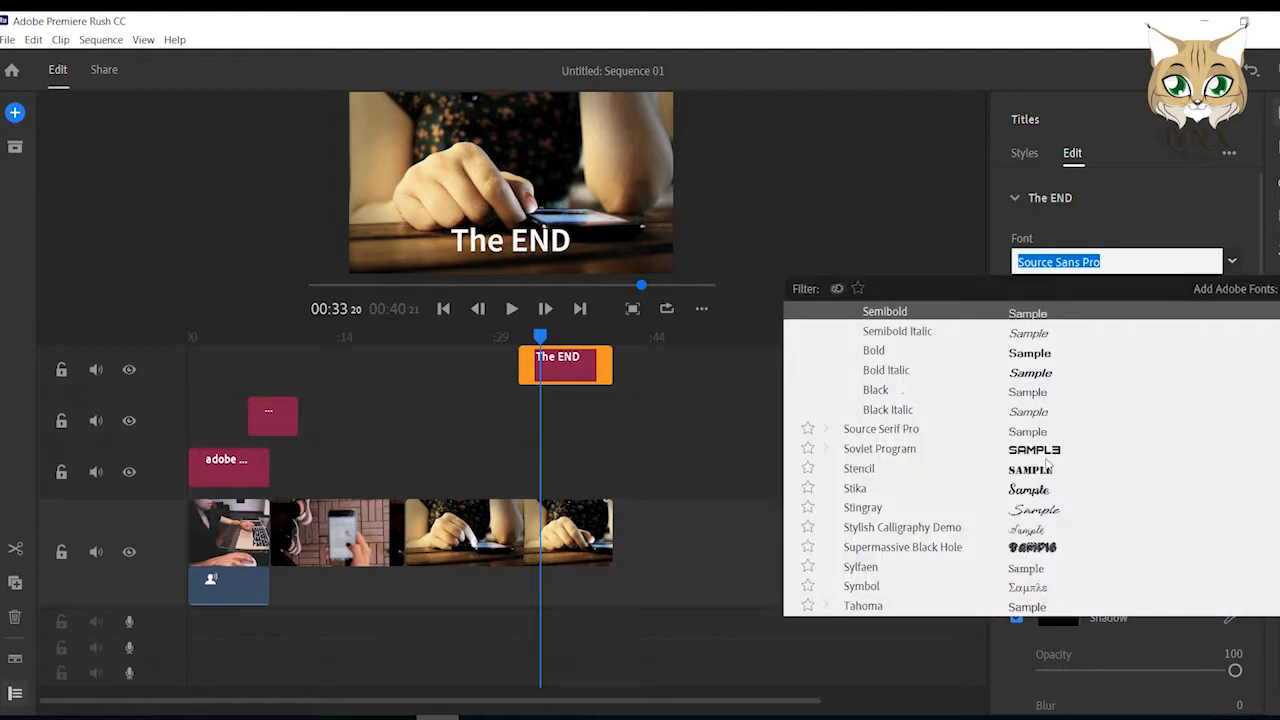
{"action": "left_click", "coordinate": [1036, 451]}
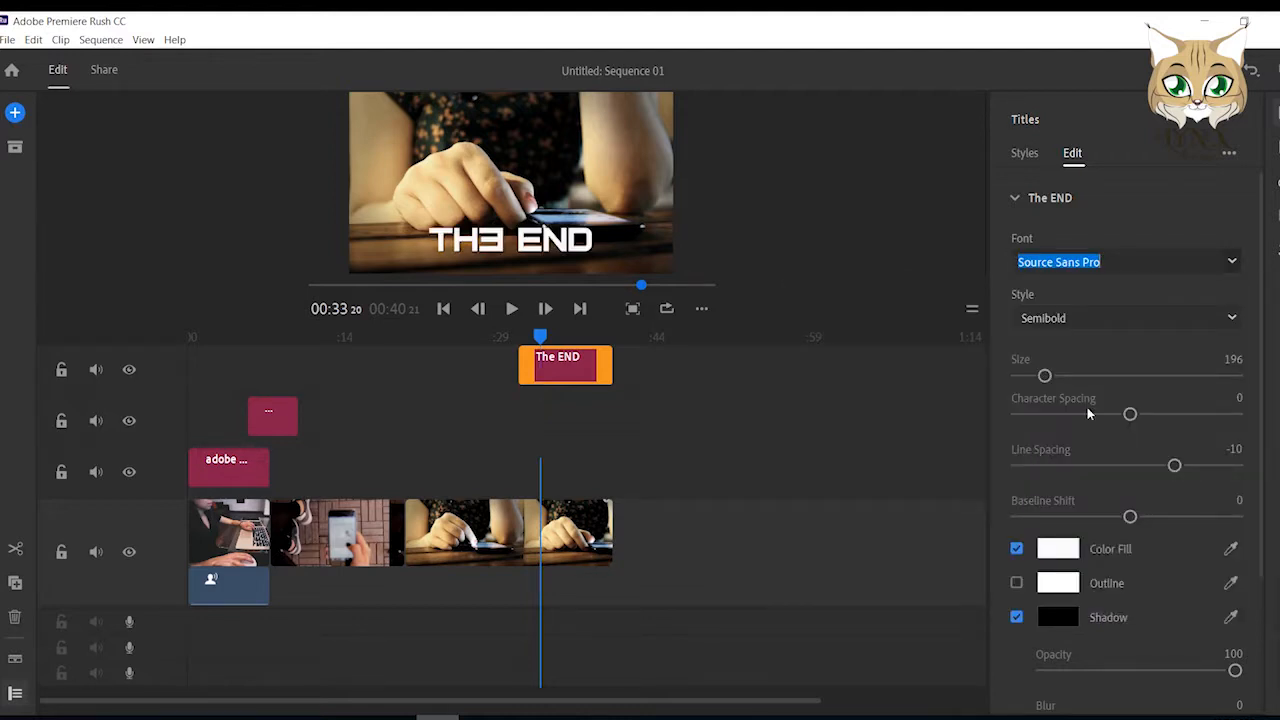